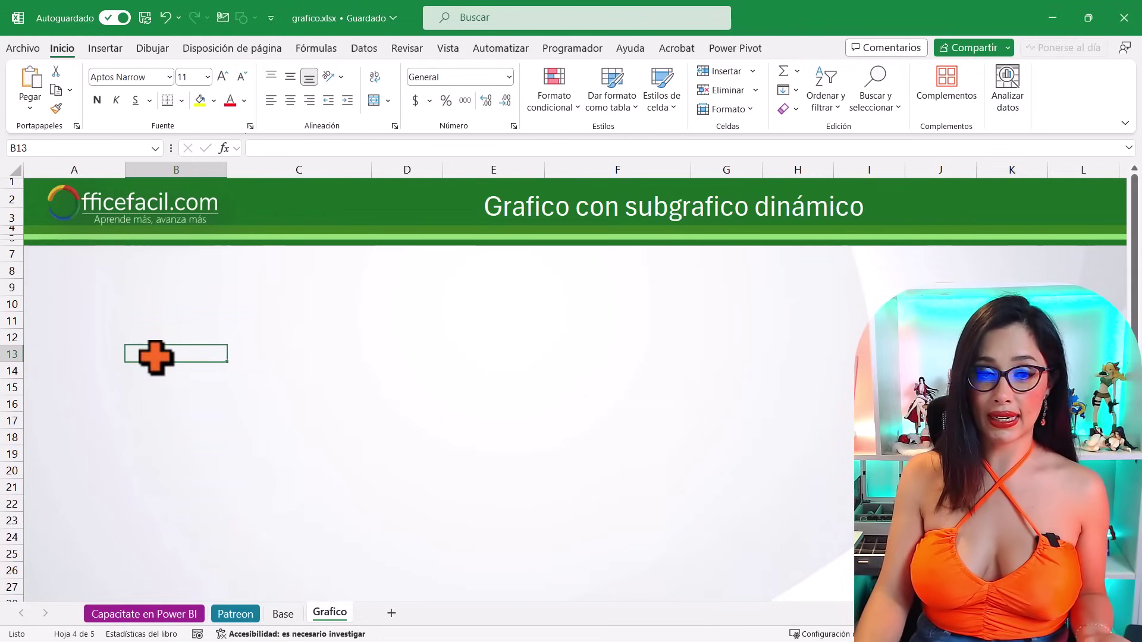
# Create a pivot table at Grafico!B13 from the ventas table, summing Cantidad vendida by País Destino.
pyautogui.rightClick(155, 358)
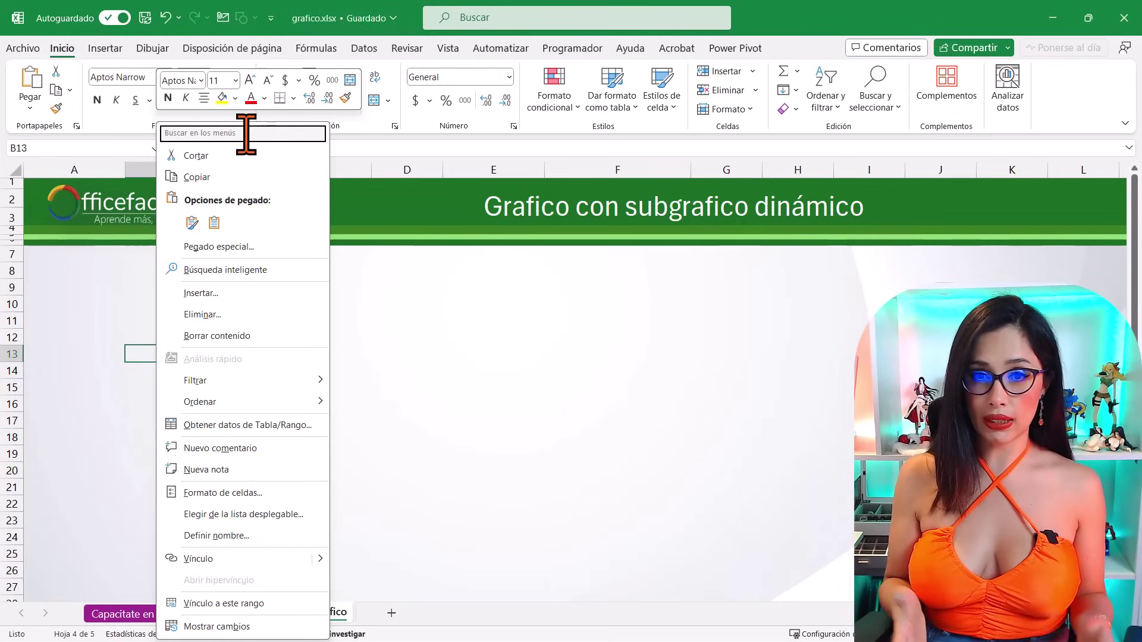
pyautogui.write('ta')
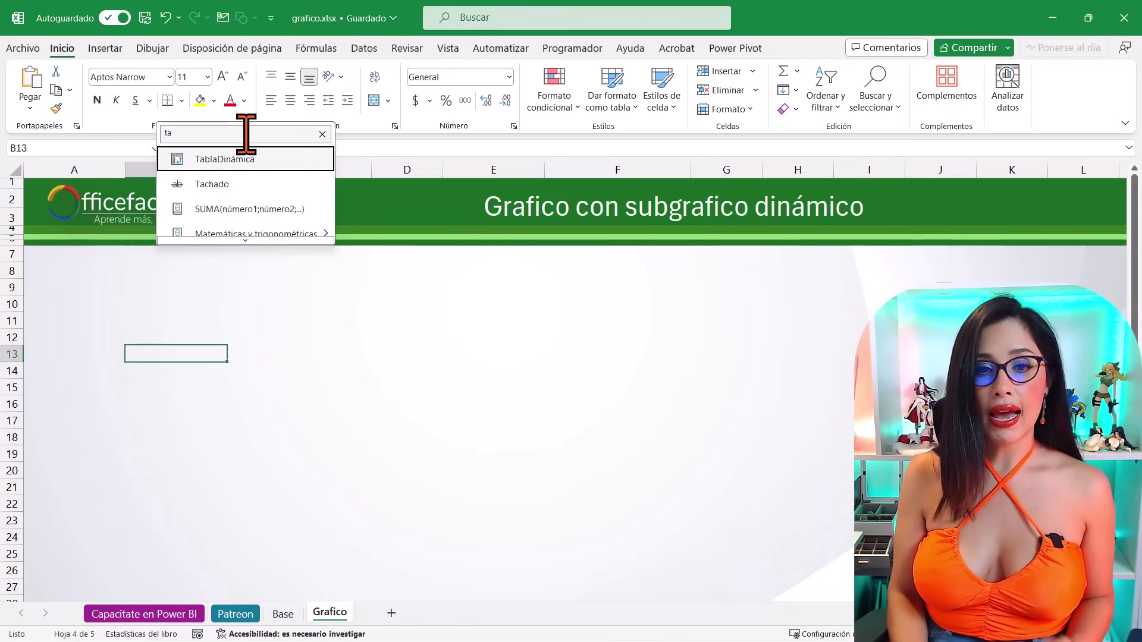
pyautogui.press('Return')
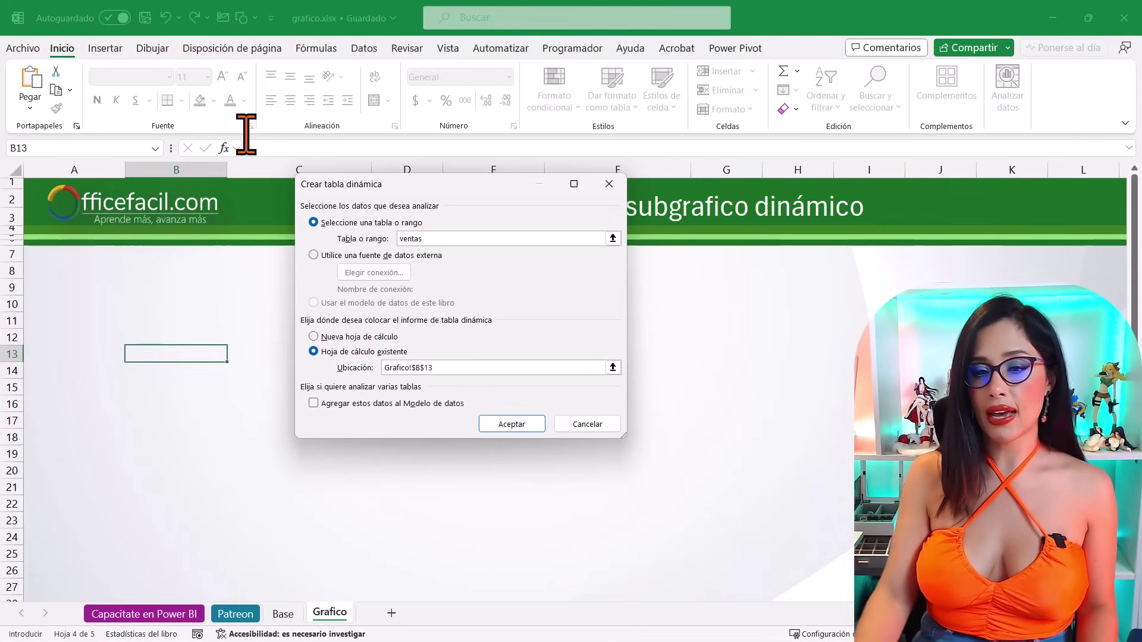
pyautogui.click(533, 431)
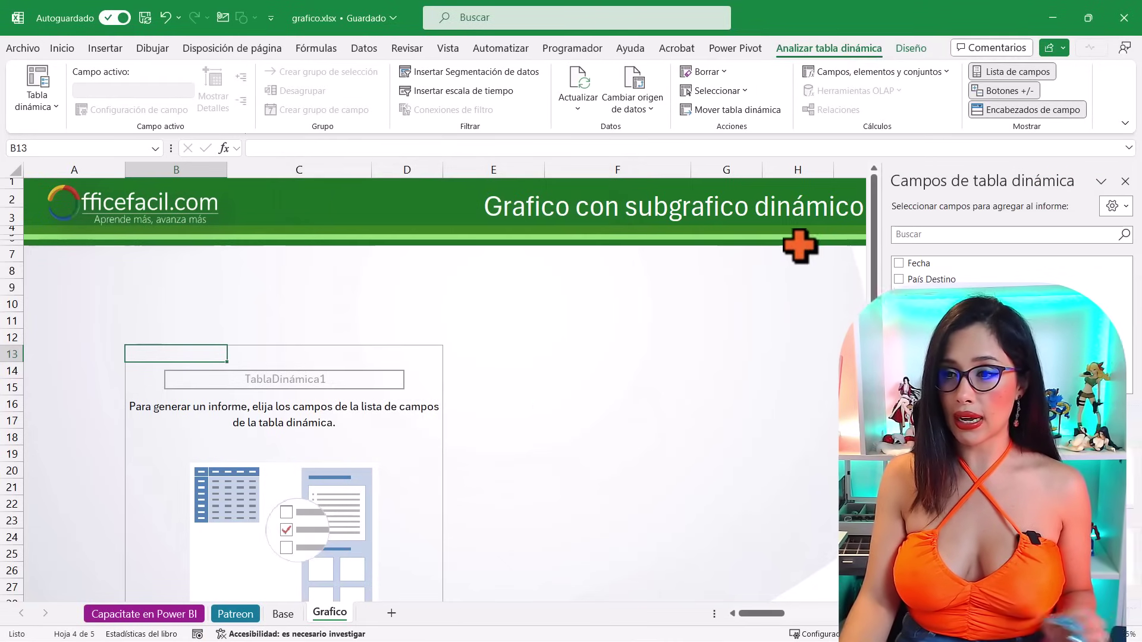
pyautogui.click(898, 279)
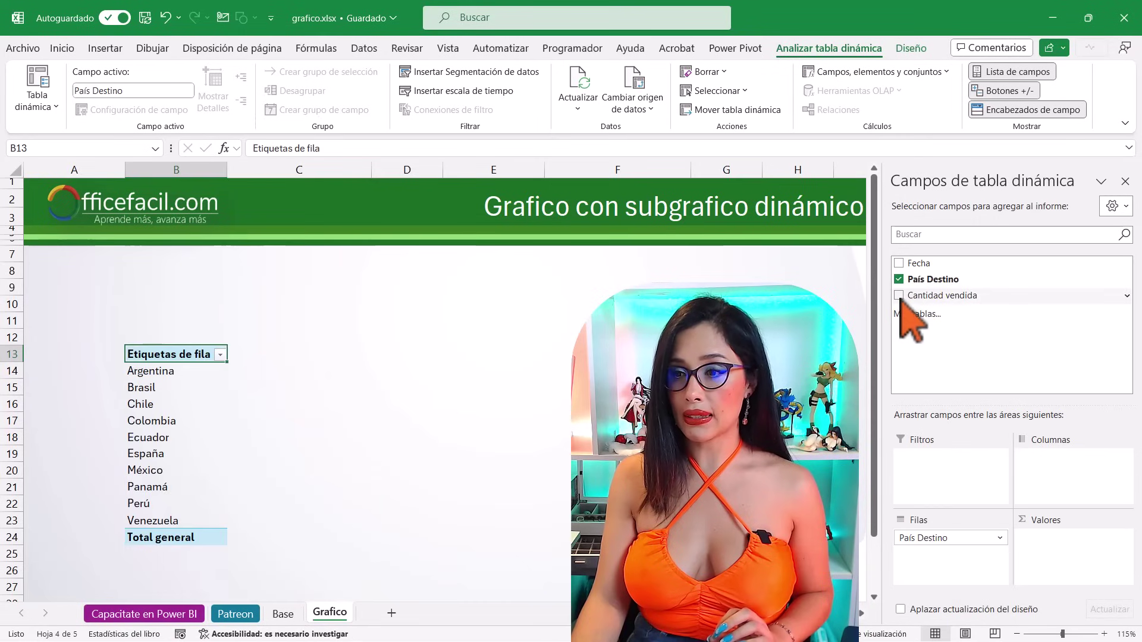
pyautogui.click(899, 295)
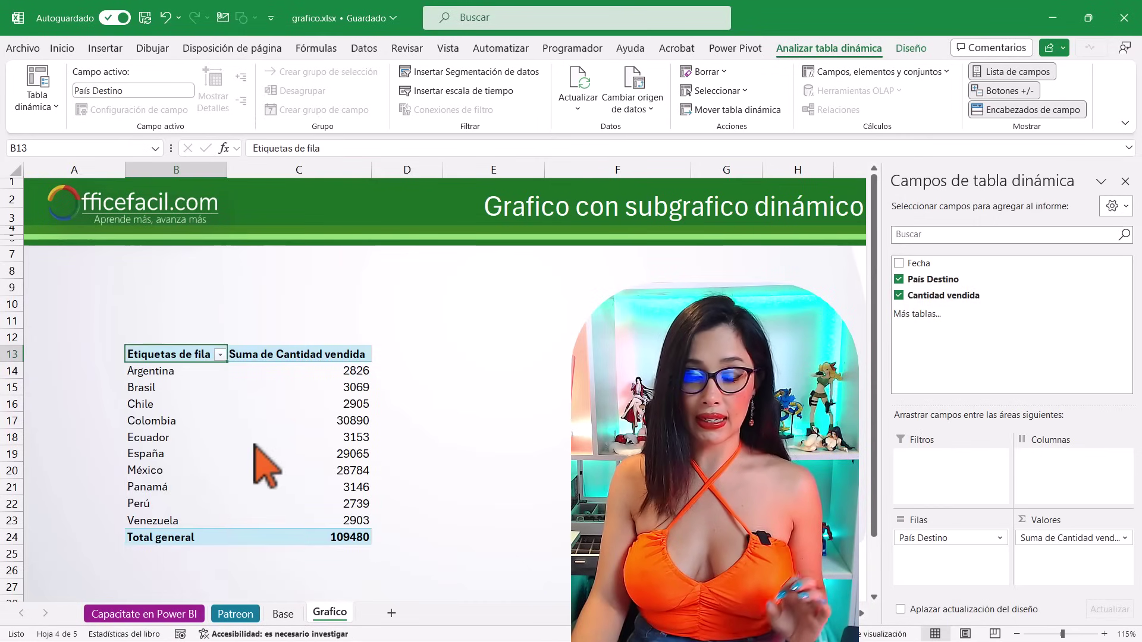
pyautogui.moveTo(344, 404)
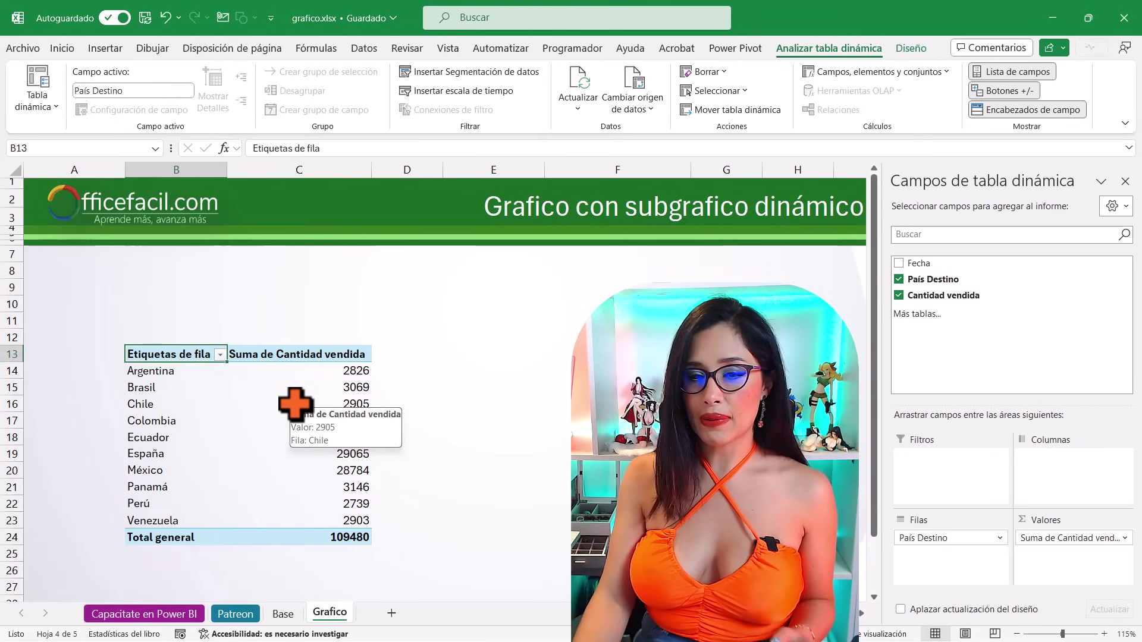
pyautogui.click(294, 403)
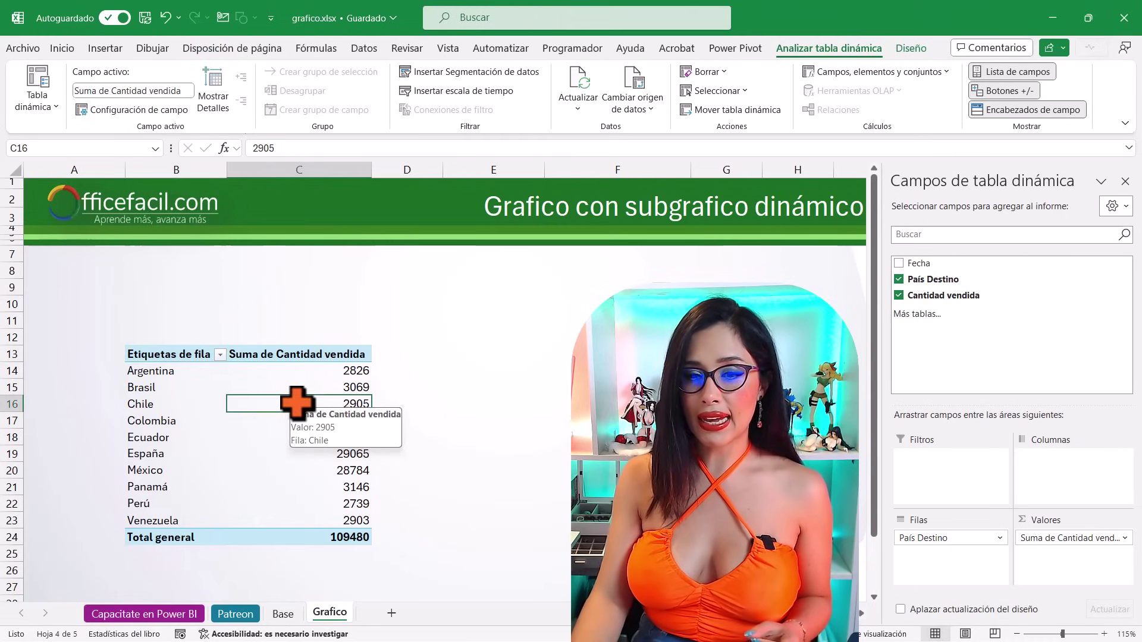
pyautogui.click(104, 49)
pyautogui.click(324, 110)
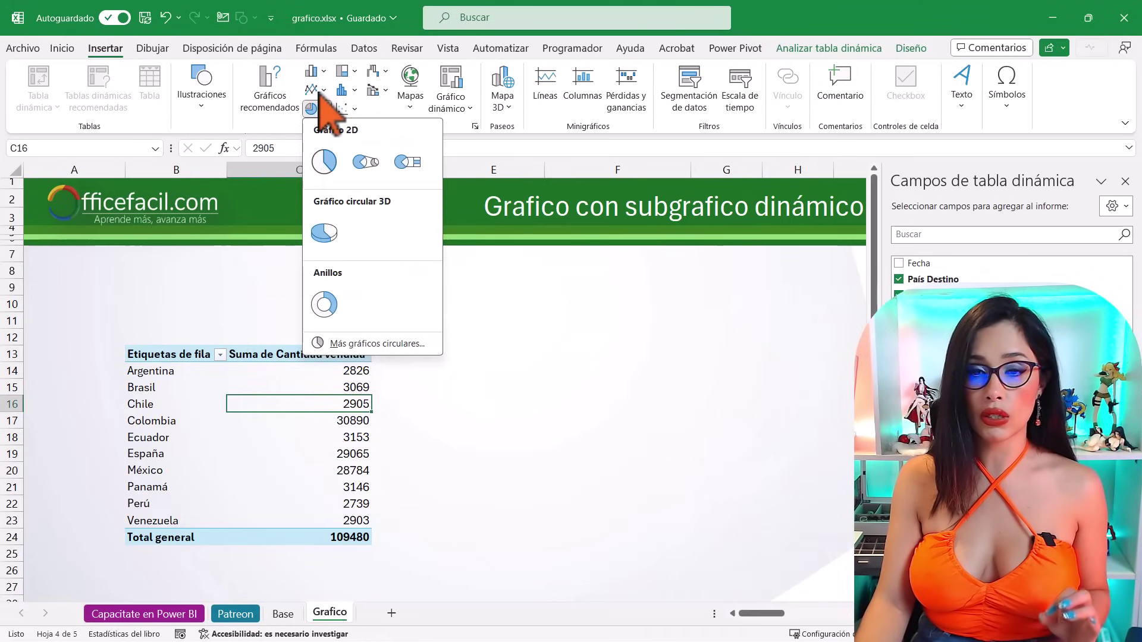
pyautogui.click(331, 176)
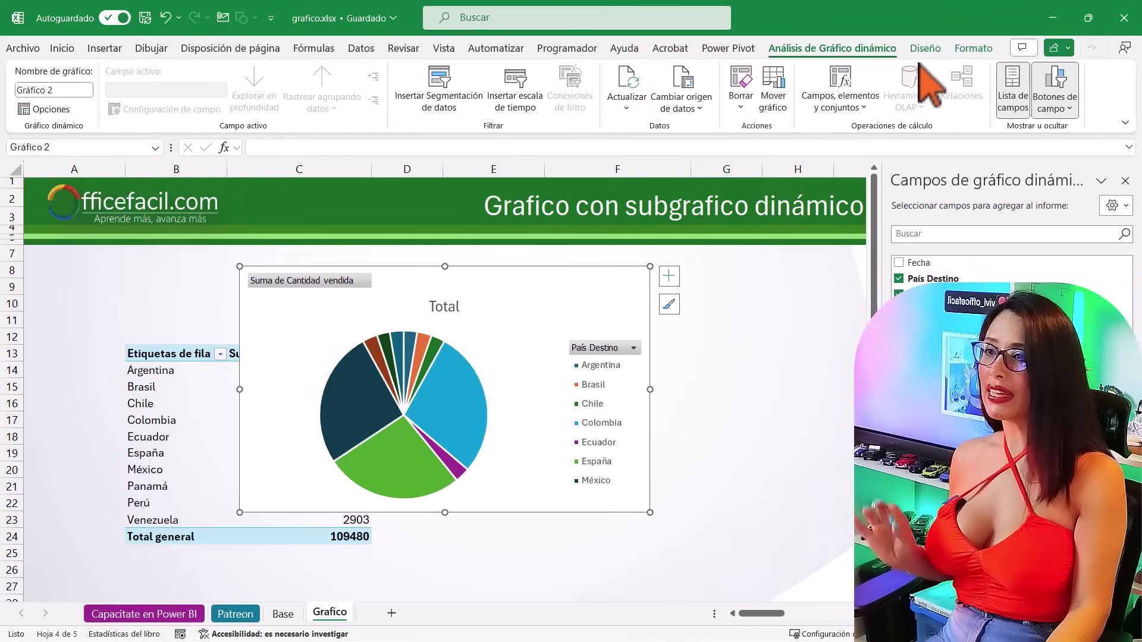
pyautogui.click(925, 48)
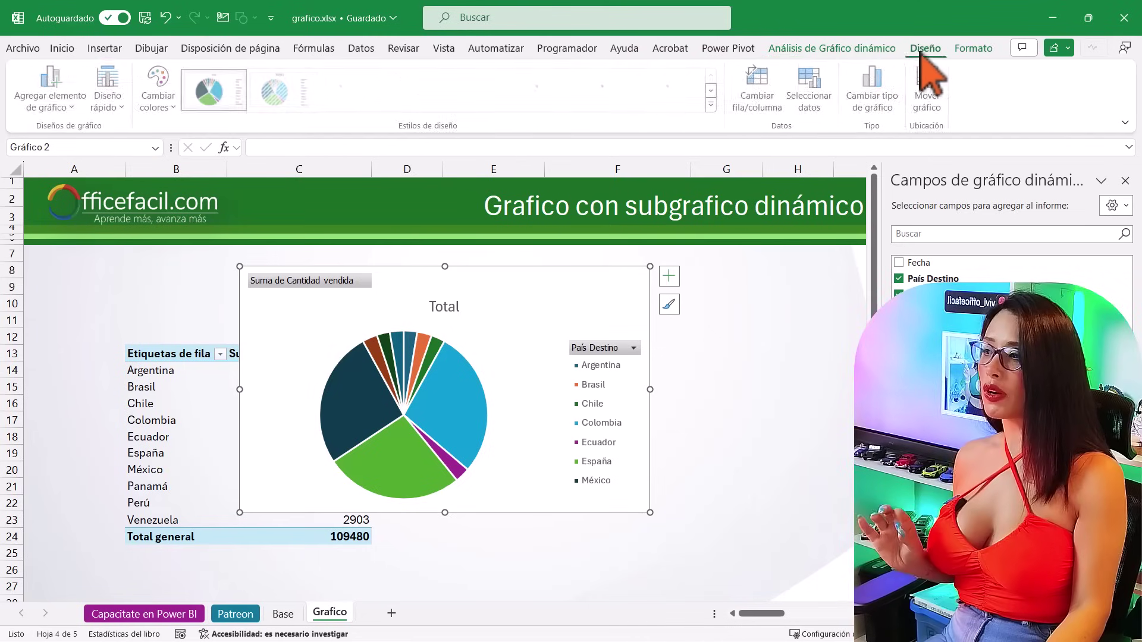
pyautogui.click(158, 96)
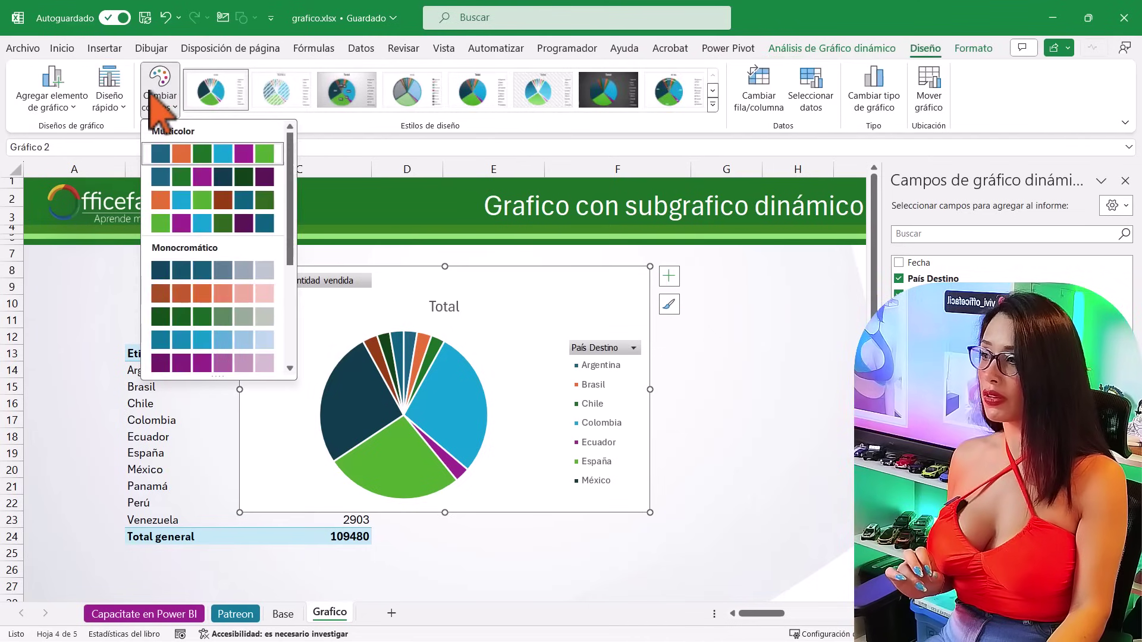
pyautogui.click(110, 96)
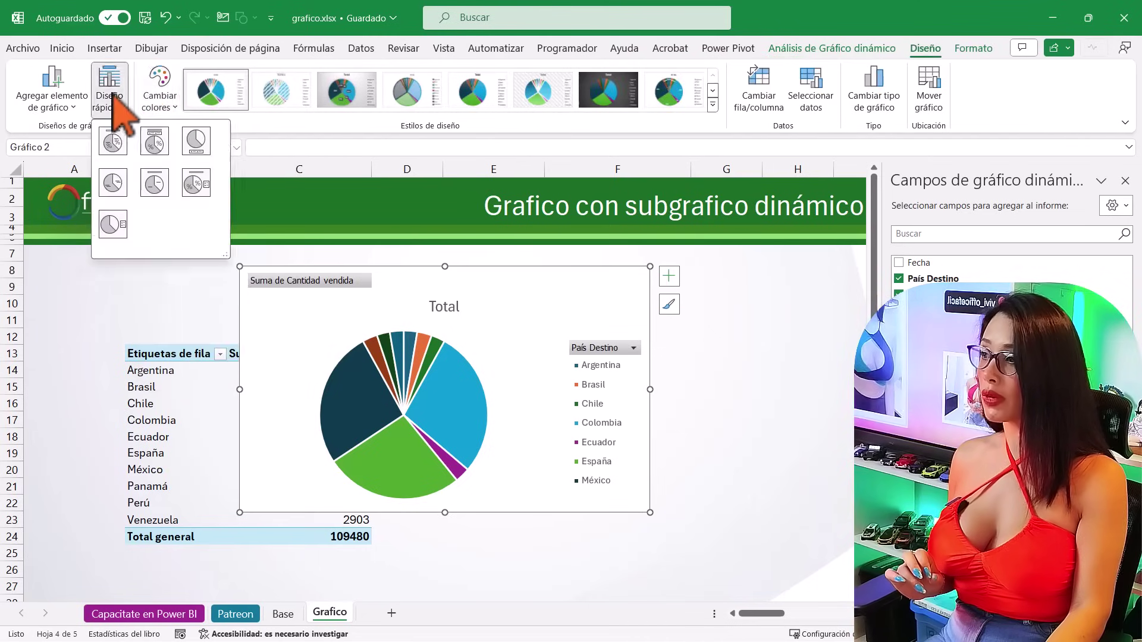
pyautogui.click(113, 141)
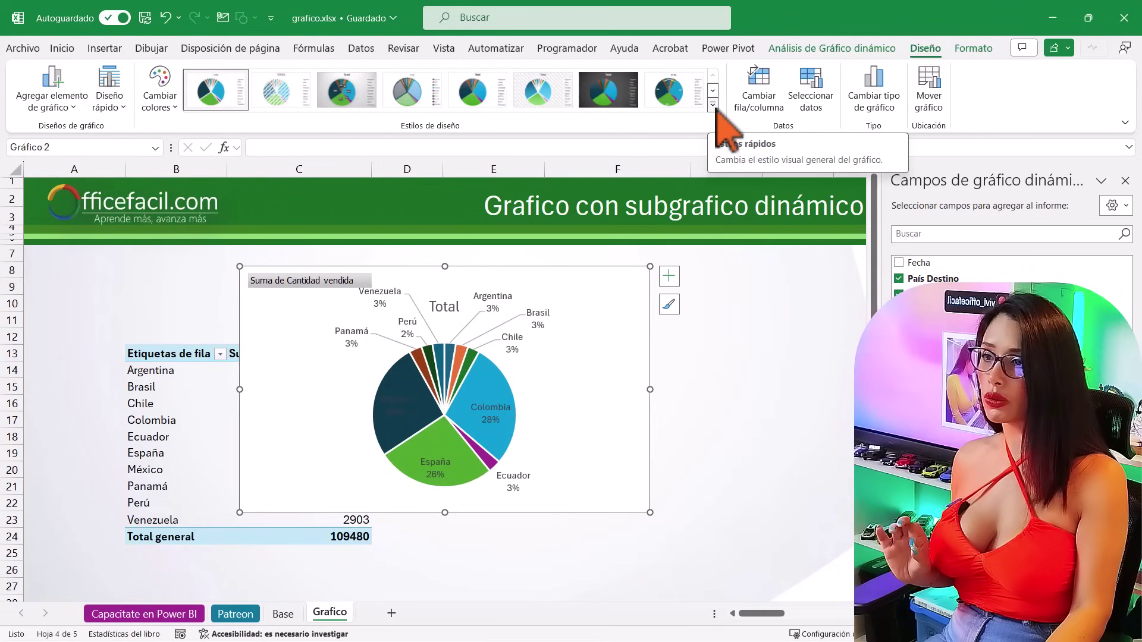
pyautogui.click(712, 105)
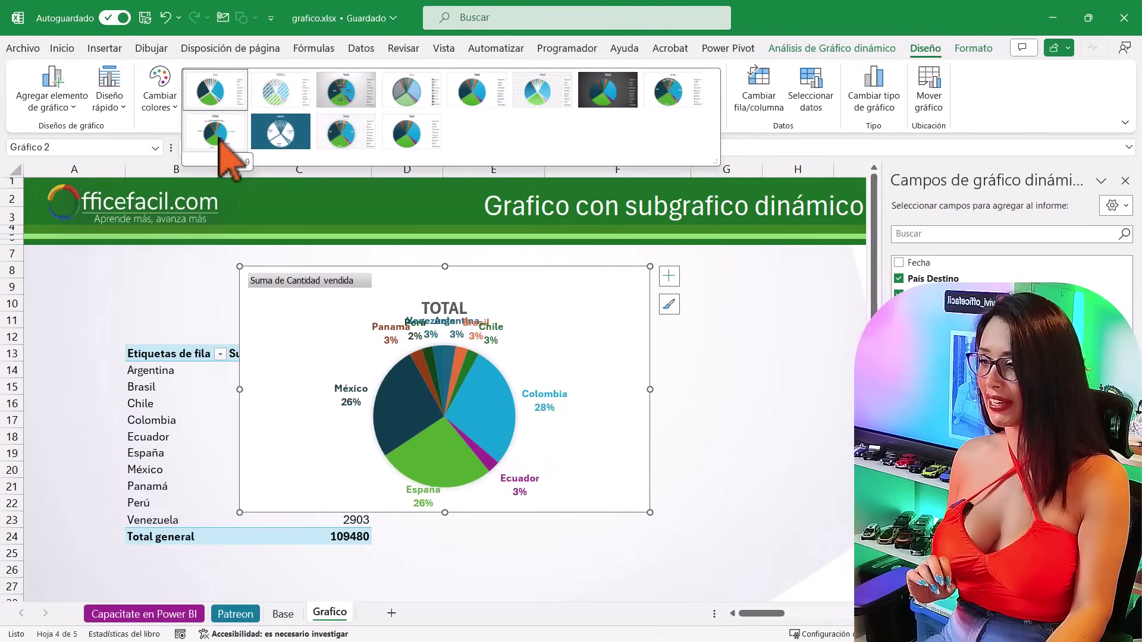
pyautogui.click(217, 135)
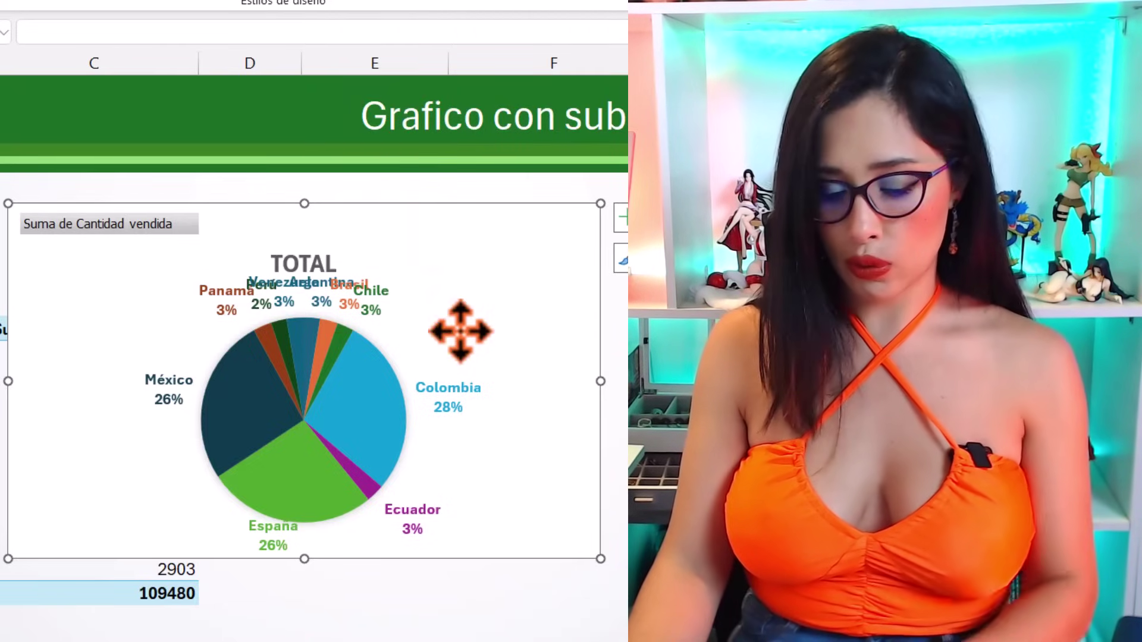
pyautogui.press('Delete')
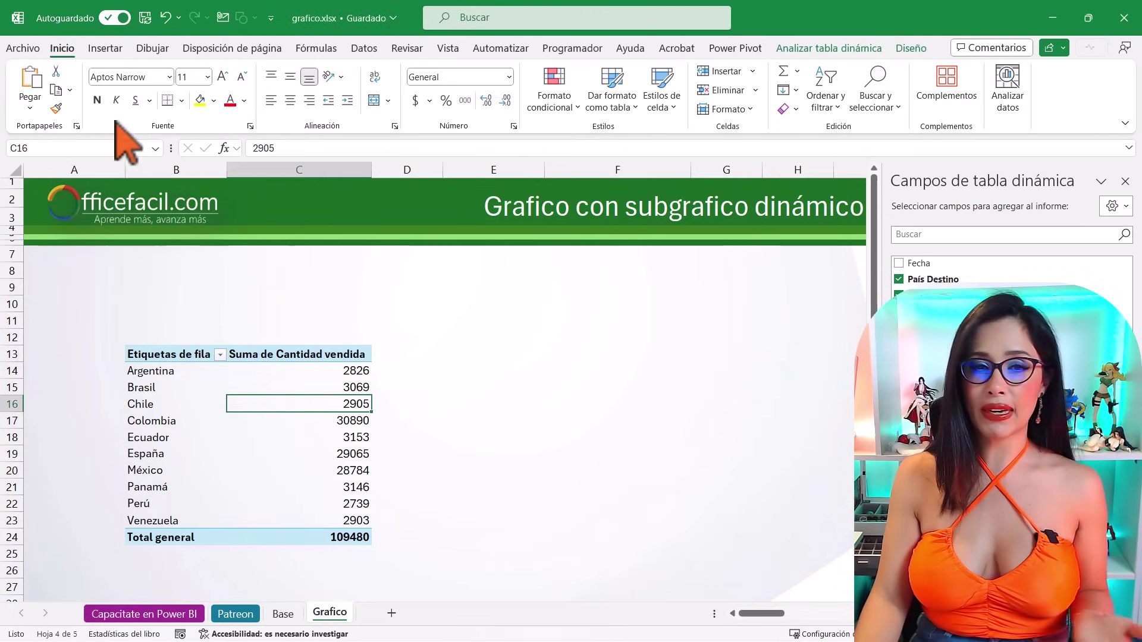
# Insert a pie-of-pie pivot chart of quantity by destination country.
pyautogui.click(112, 52)
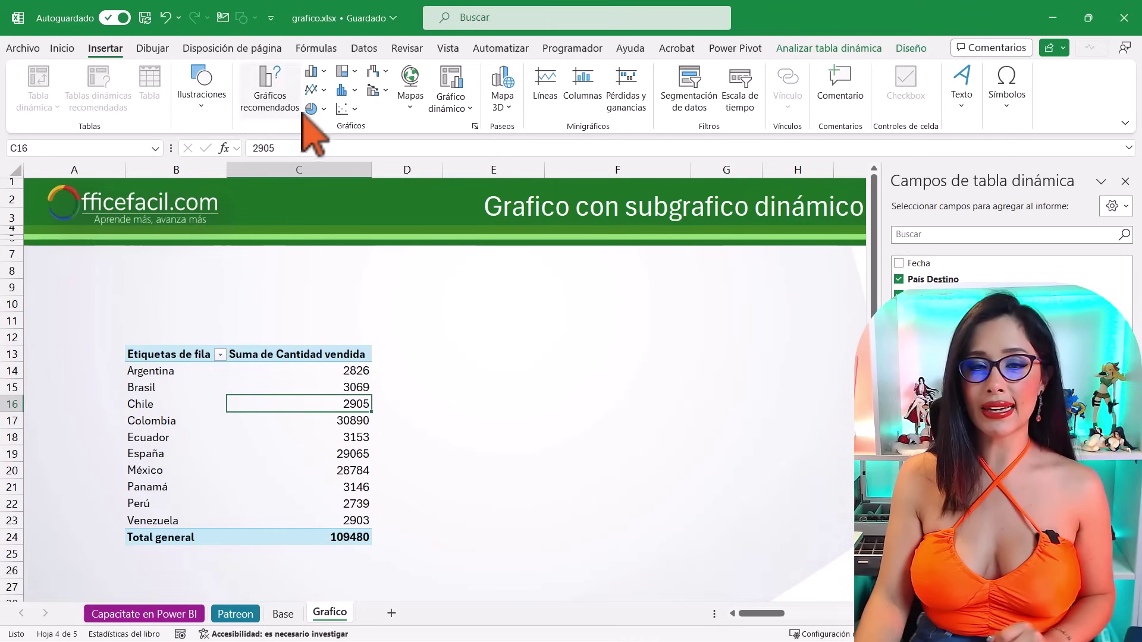
pyautogui.click(323, 110)
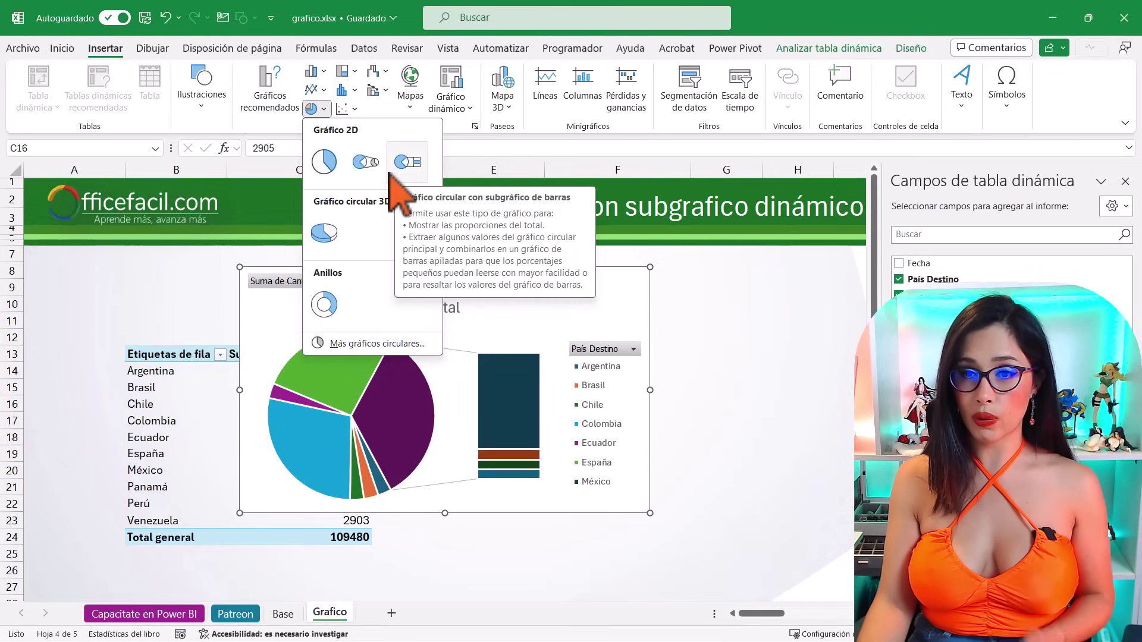
pyautogui.click(367, 164)
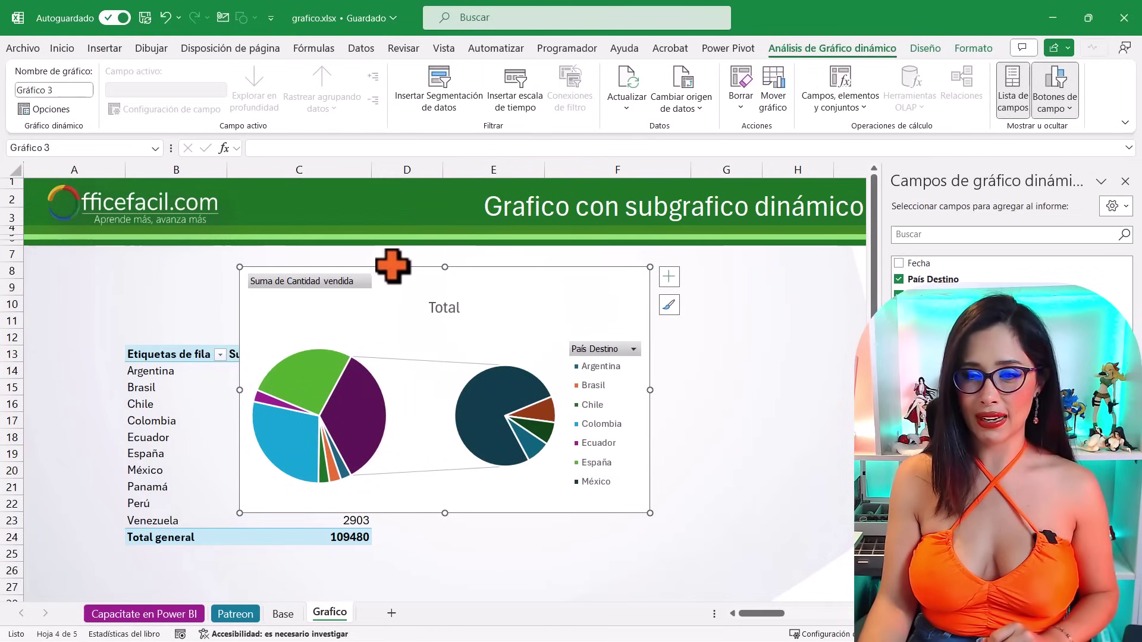
pyautogui.moveTo(397, 286); pyautogui.dragTo(396, 295)
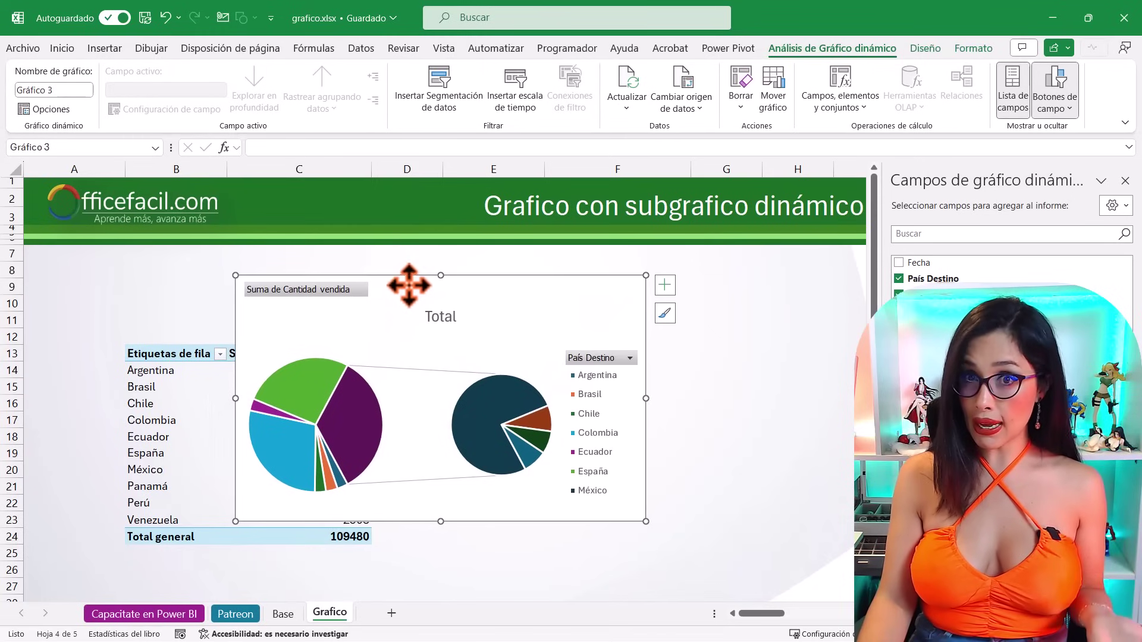
# Apply quick layout Diseño 1 so the chart shows country names and percentages.
pyautogui.click(925, 48)
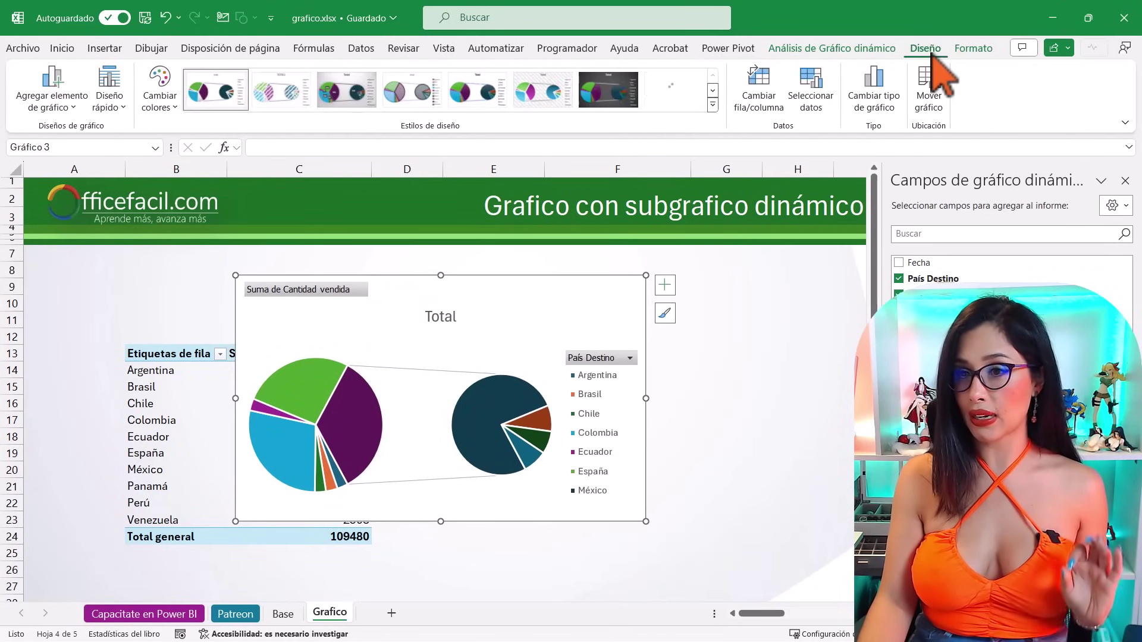
pyautogui.click(119, 116)
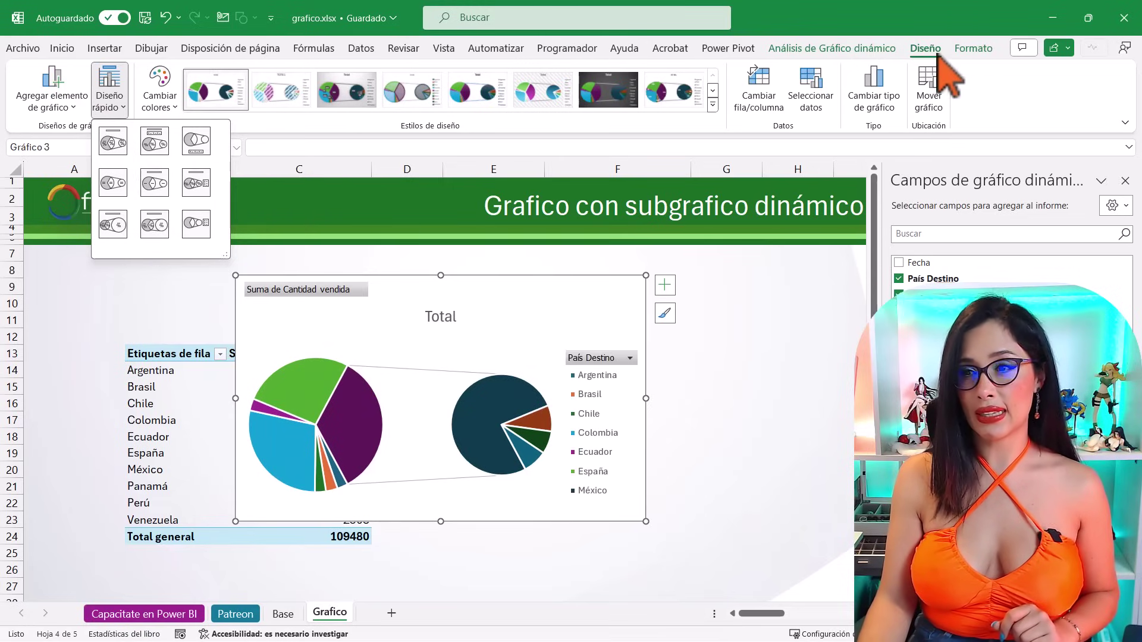
pyautogui.click(117, 148)
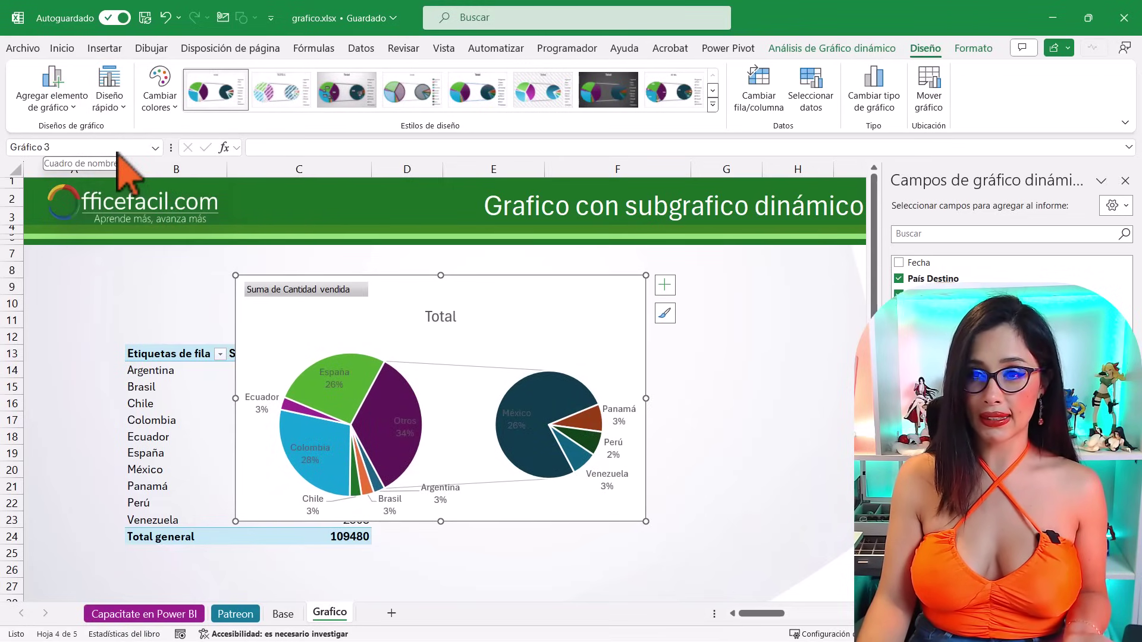
pyautogui.click(716, 106)
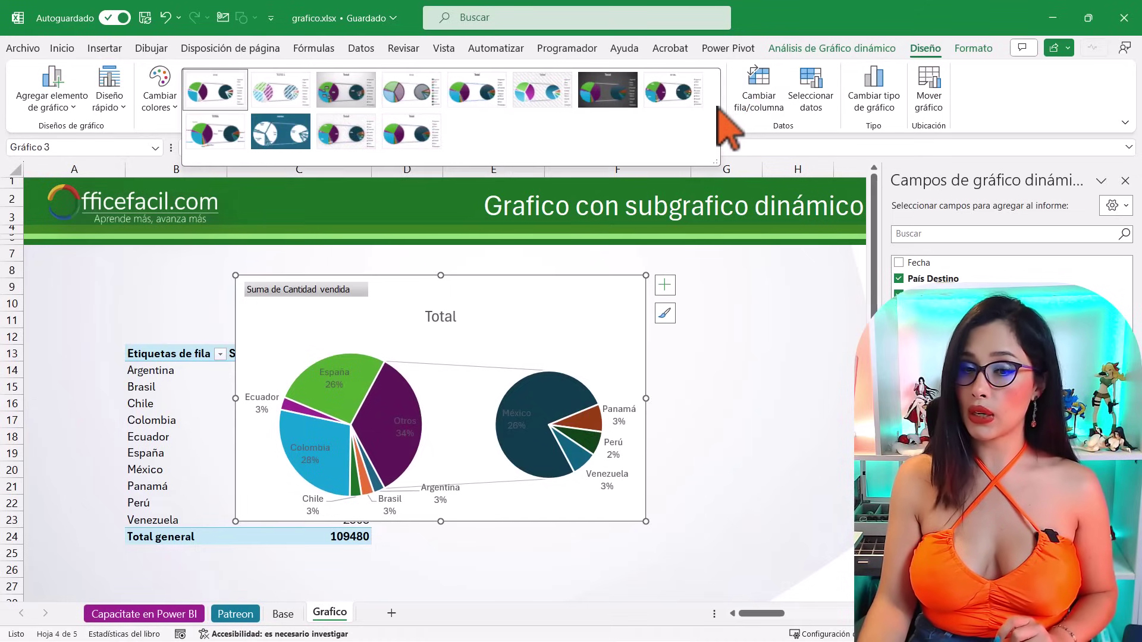
# Apply the bold coloured-label chart style, then enlarge the chart and place it right of the pivot table.
pyautogui.click(216, 142)
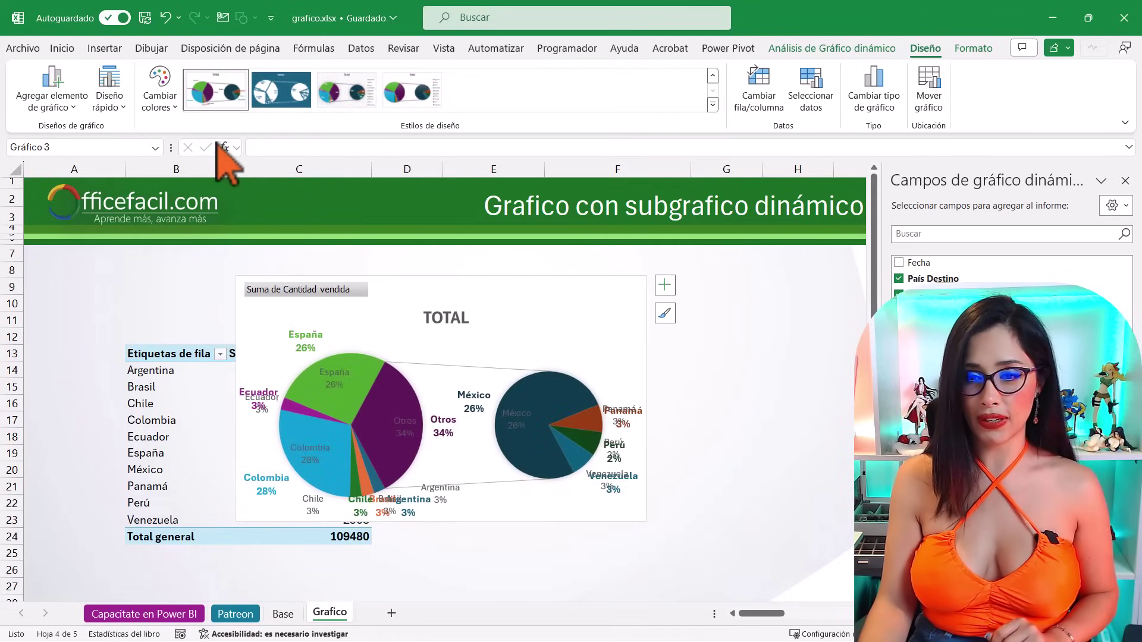
pyautogui.moveTo(460, 295)
pyautogui.mouseDown()
pyautogui.moveTo(459, 262)
pyautogui.moveTo(449, 268)
pyautogui.mouseUp()
pyautogui.moveTo(631, 492); pyautogui.dragTo(709, 565)
pyautogui.moveTo(509, 268); pyautogui.dragTo(357, 273)
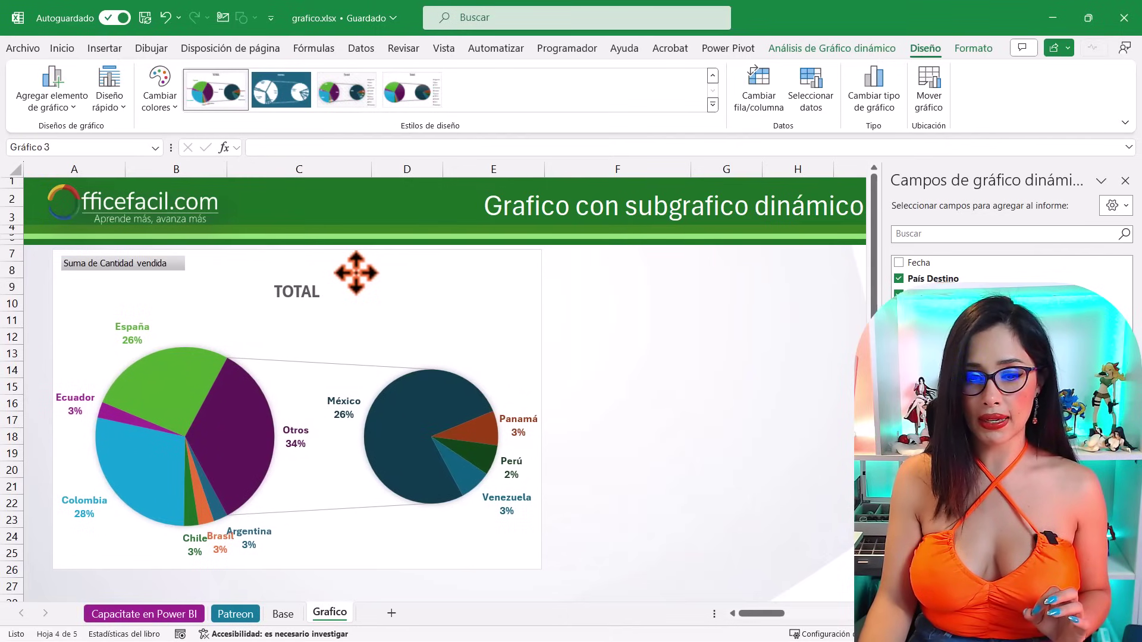
pyautogui.moveTo(465, 326)
pyautogui.mouseDown()
pyautogui.moveTo(481, 359)
pyautogui.moveTo(481, 327)
pyautogui.mouseUp()
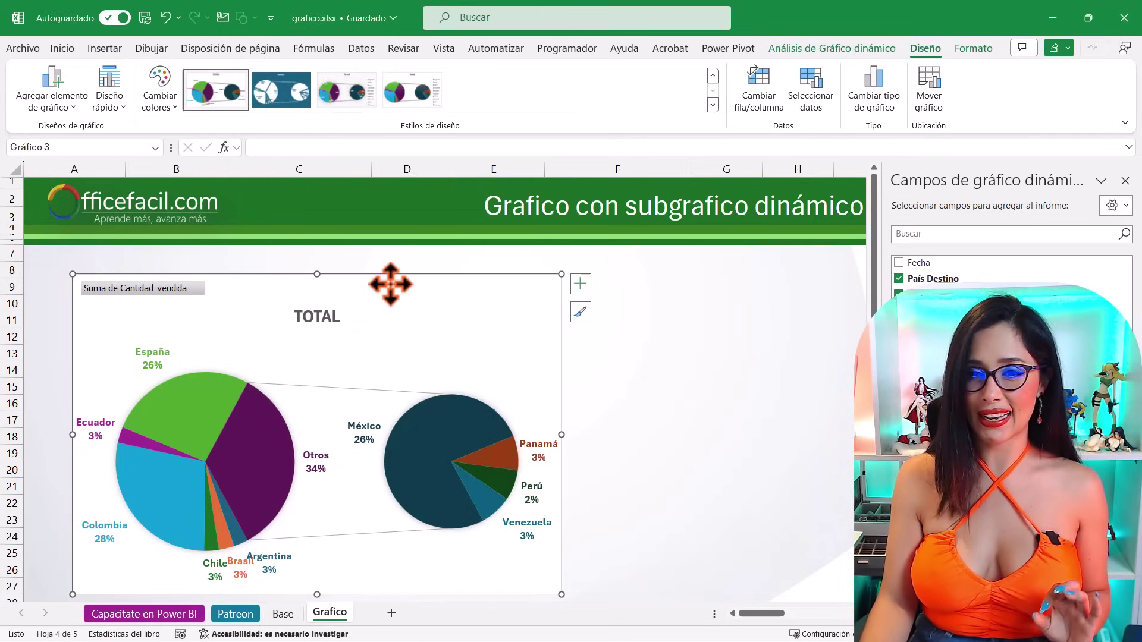
pyautogui.moveTo(387, 286); pyautogui.dragTo(684, 288)
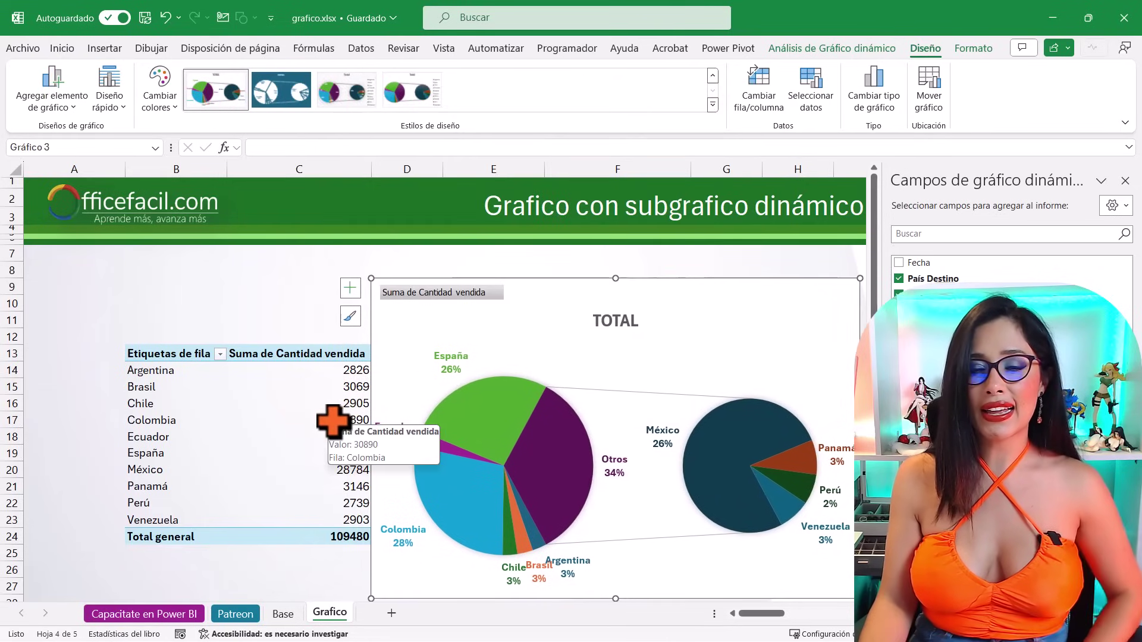
# Sort countries largest to smallest by quantity so Otros becomes 11%, then move the chart left.
pyautogui.rightClick(336, 423)
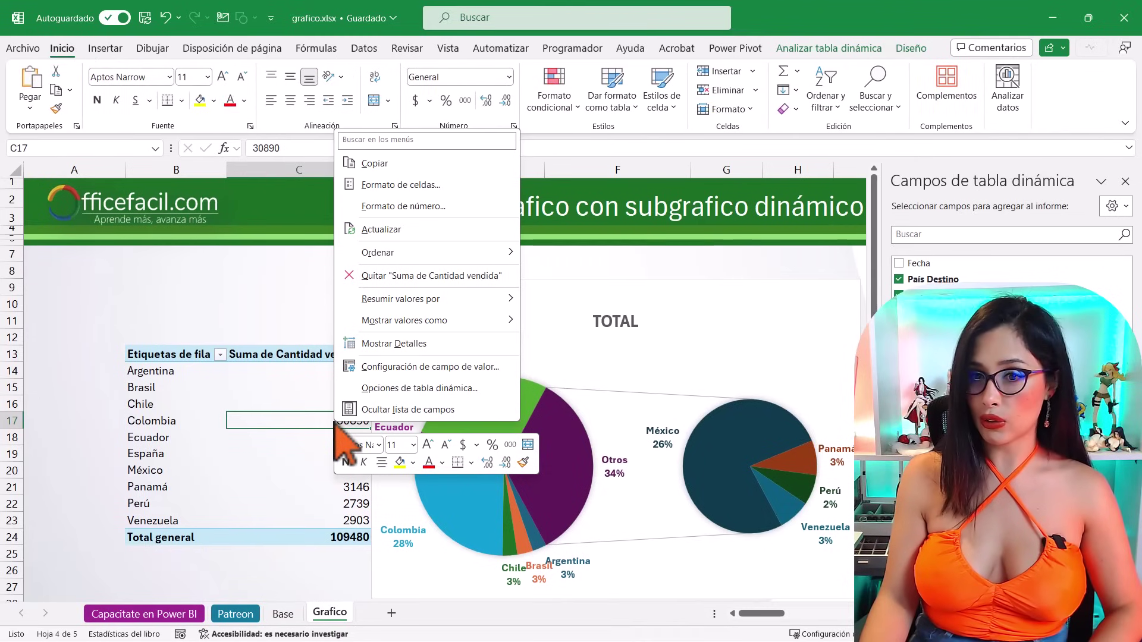
pyautogui.moveTo(392, 252)
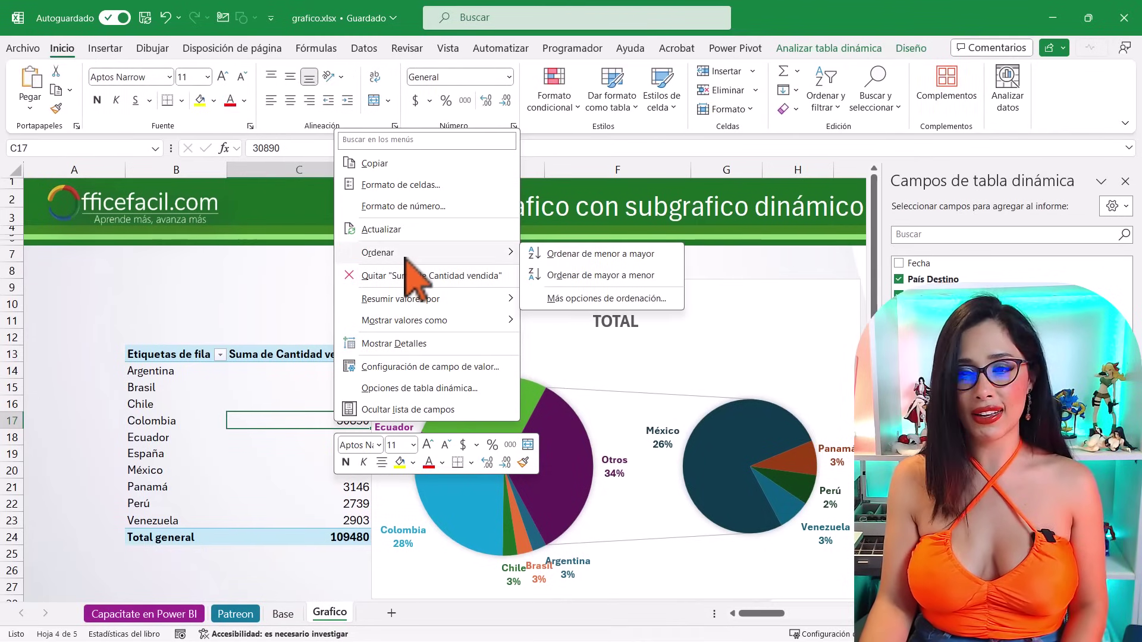
pyautogui.click(551, 277)
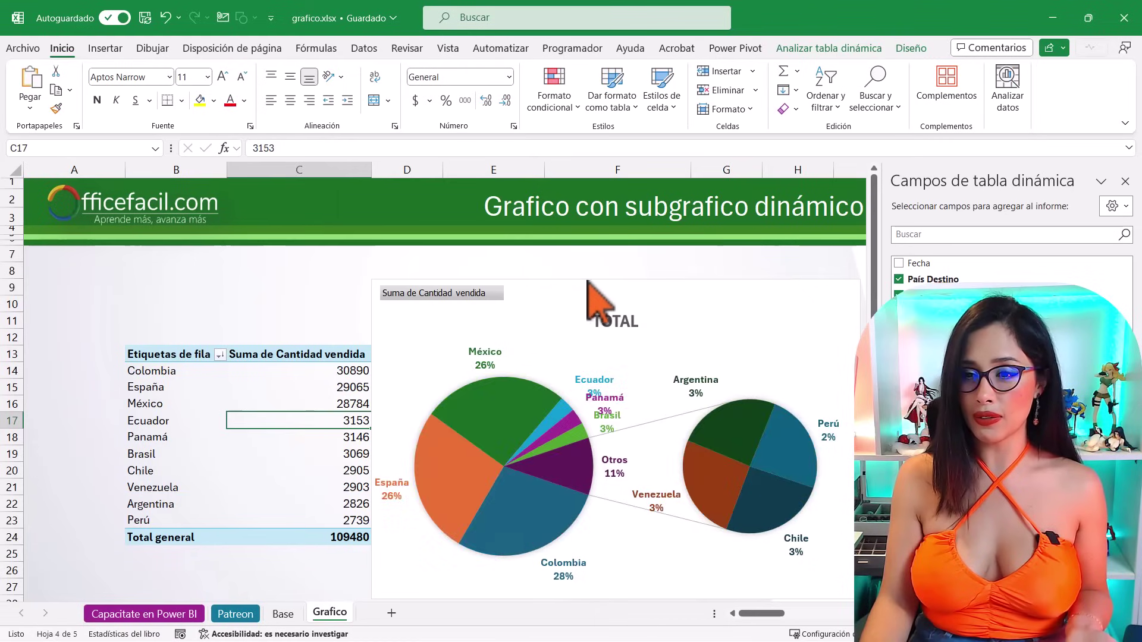
pyautogui.moveTo(601, 301); pyautogui.dragTo(297, 301)
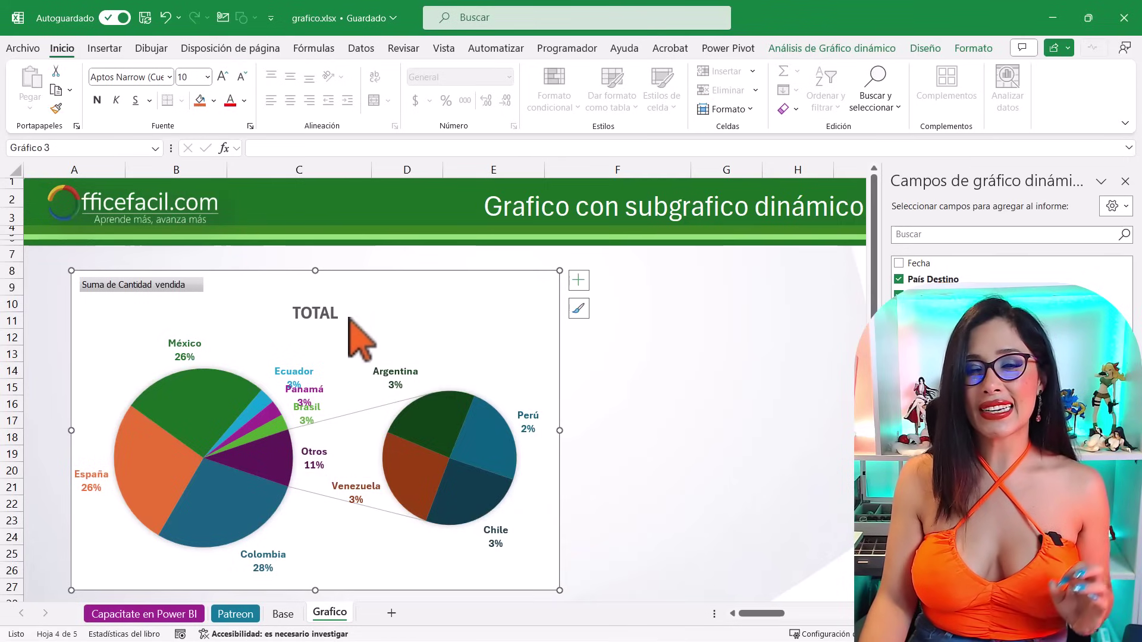
pyautogui.moveTo(383, 301)
pyautogui.mouseDown()
pyautogui.moveTo(343, 301)
pyautogui.moveTo(337, 320)
pyautogui.mouseUp()
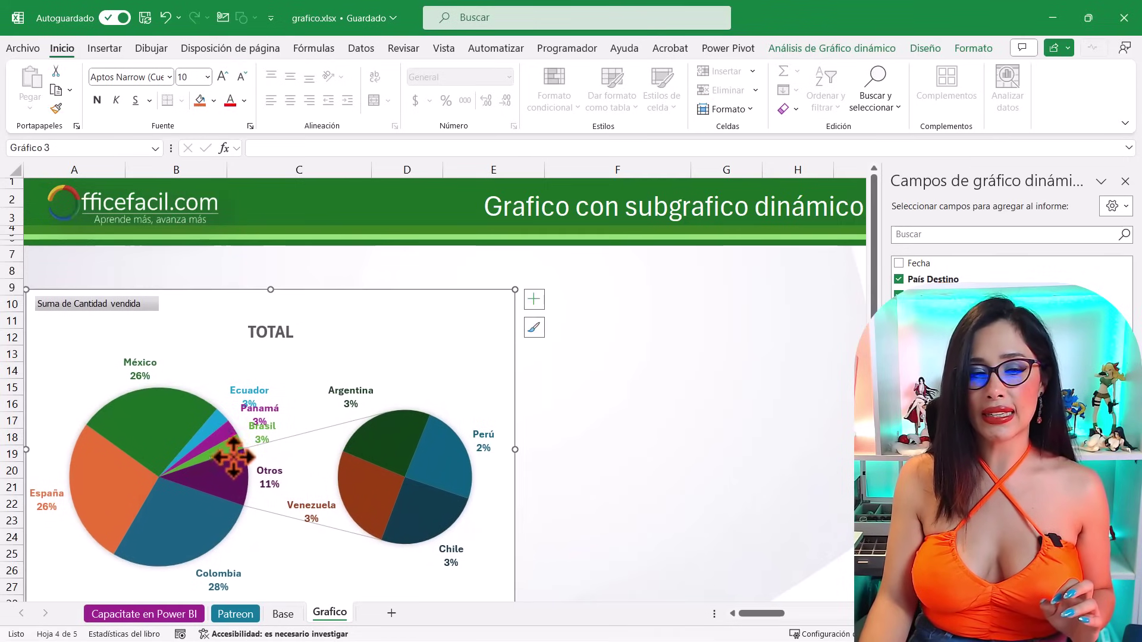
# Set Valores en segundo trazado to 7 in the data series formatting pane.
pyautogui.rightClick(190, 483)
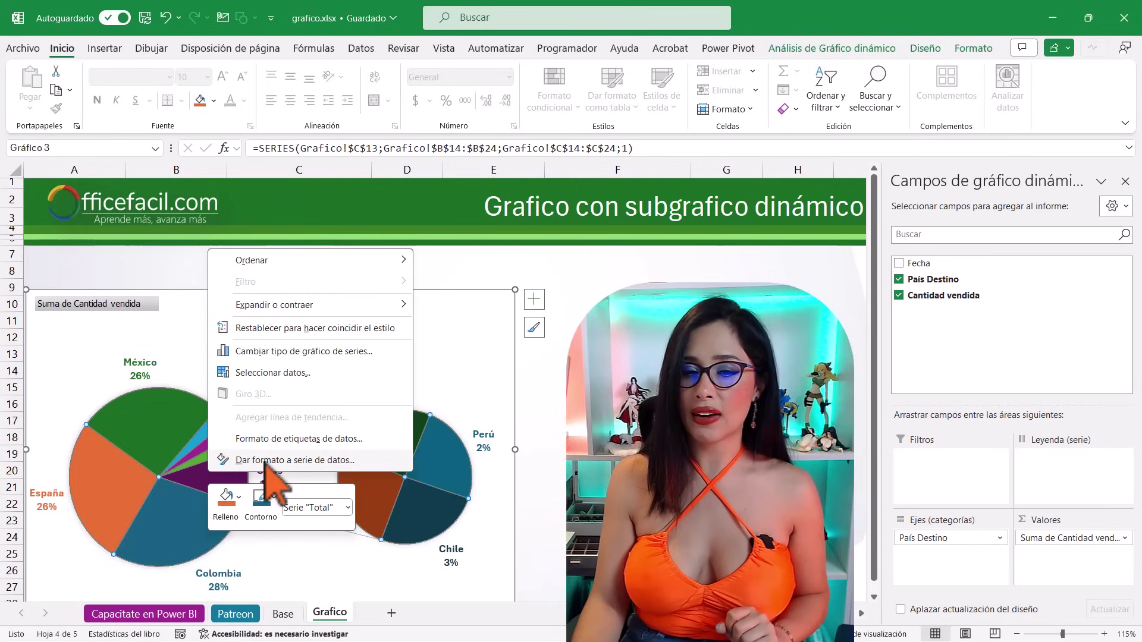
pyautogui.click(266, 461)
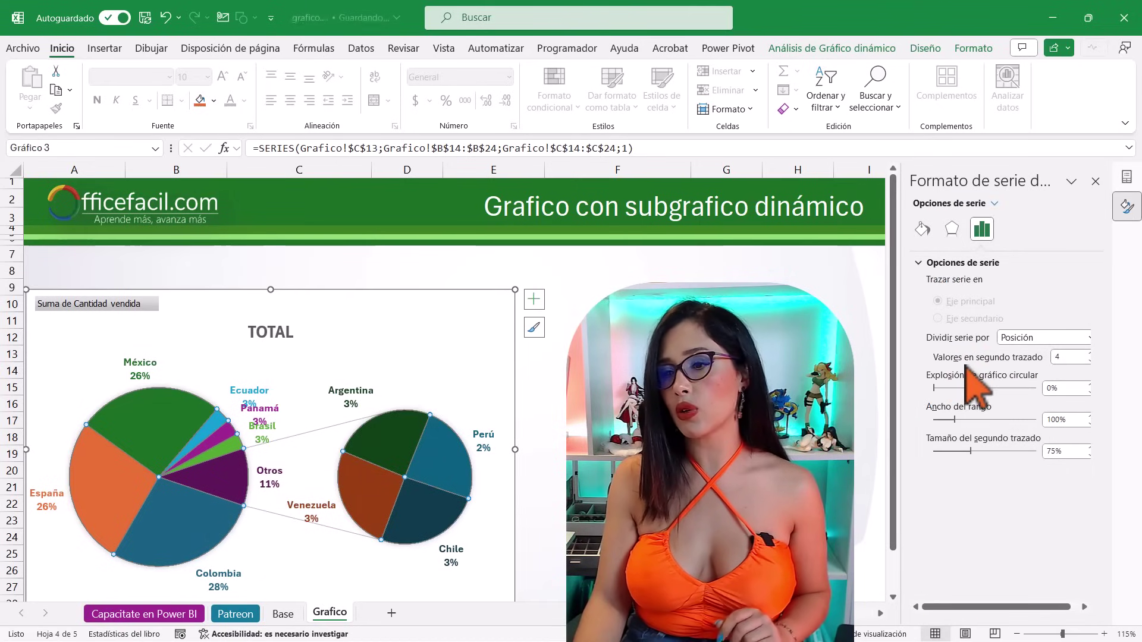
pyautogui.click(1071, 358)
pyautogui.write('7')
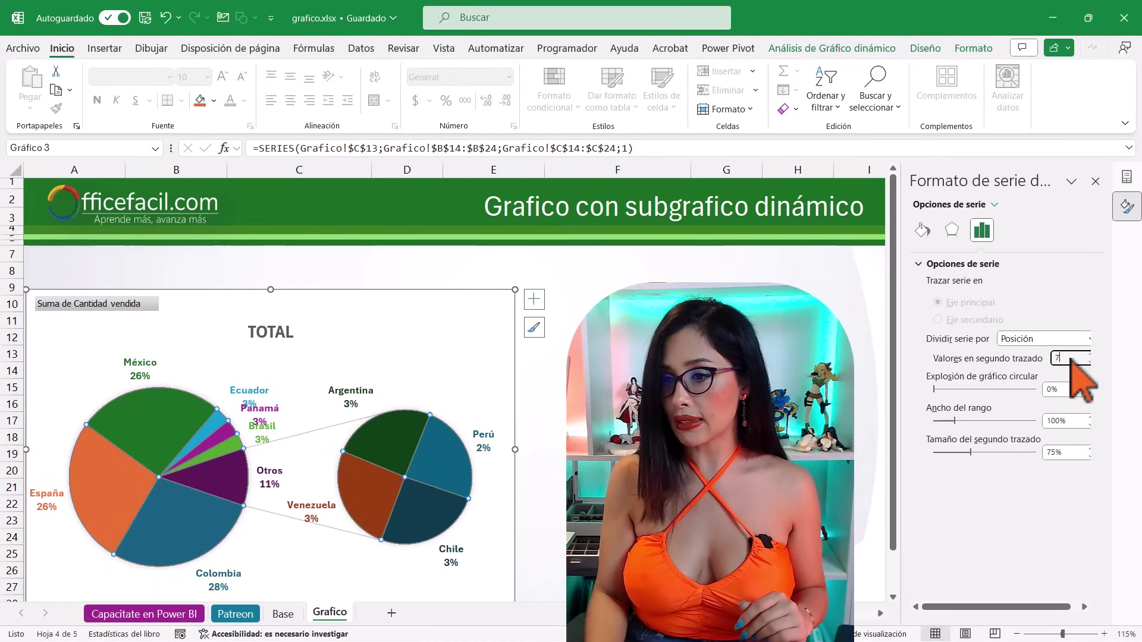
pyautogui.press('Return')
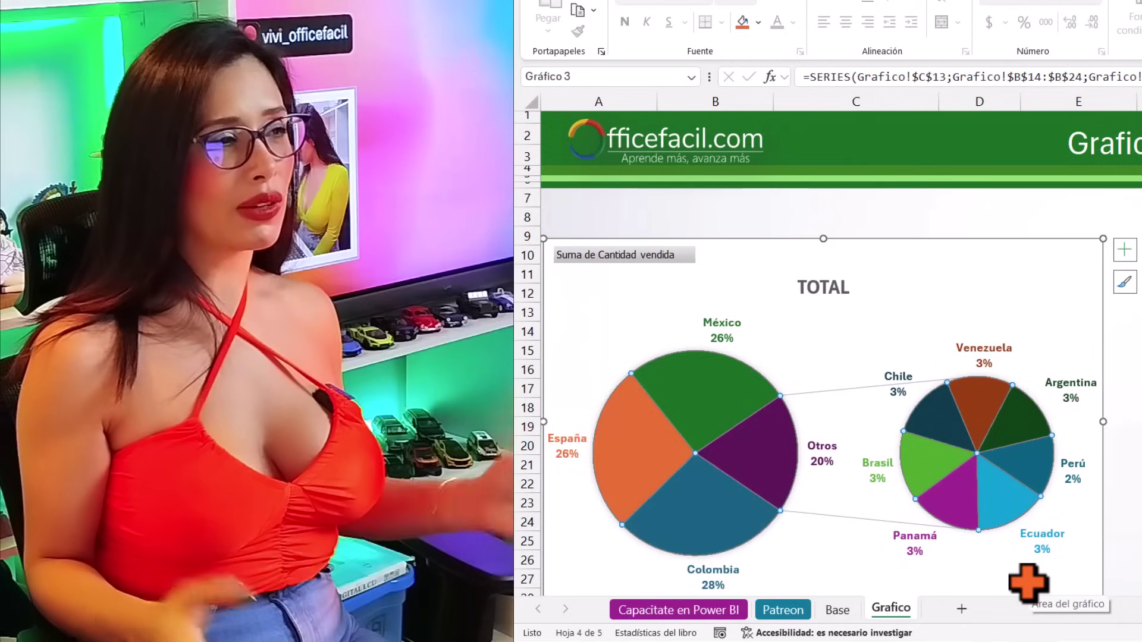
# Hide all field buttons on the chart and resize it to sit below row 13's header.
pyautogui.rightClick(684, 256)
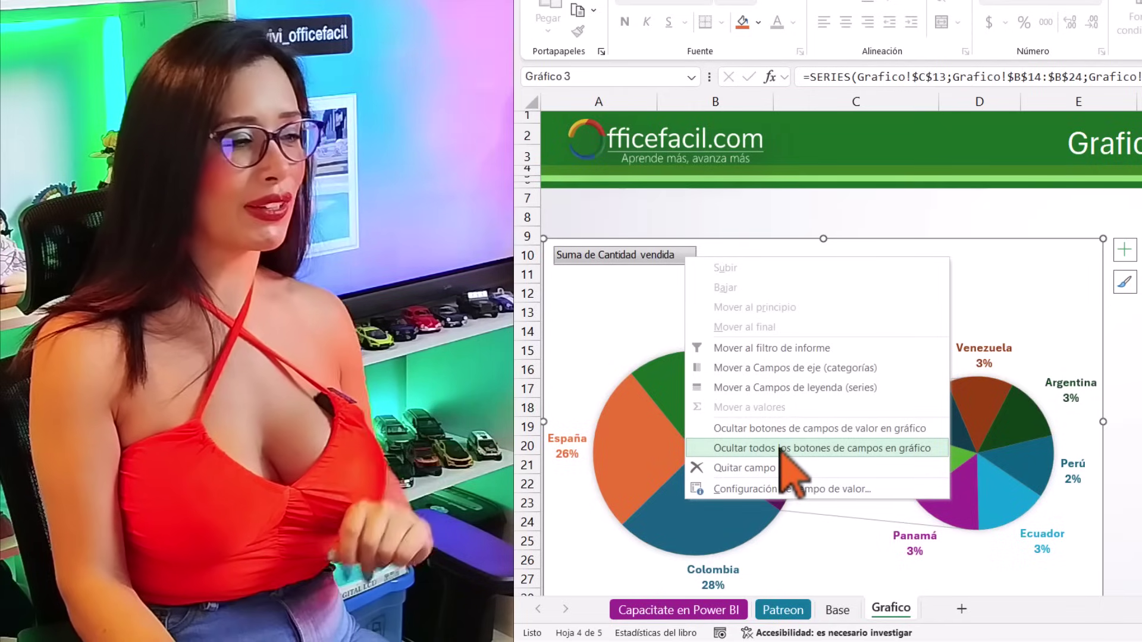
pyautogui.click(784, 449)
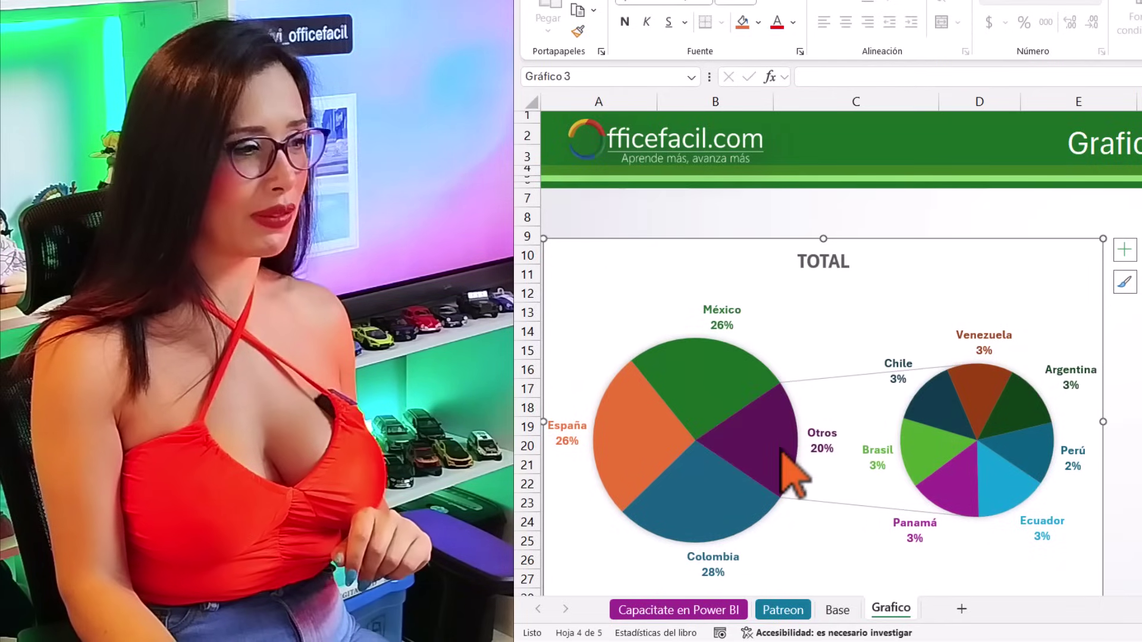
pyautogui.moveTo(1103, 238); pyautogui.dragTo(1093, 305)
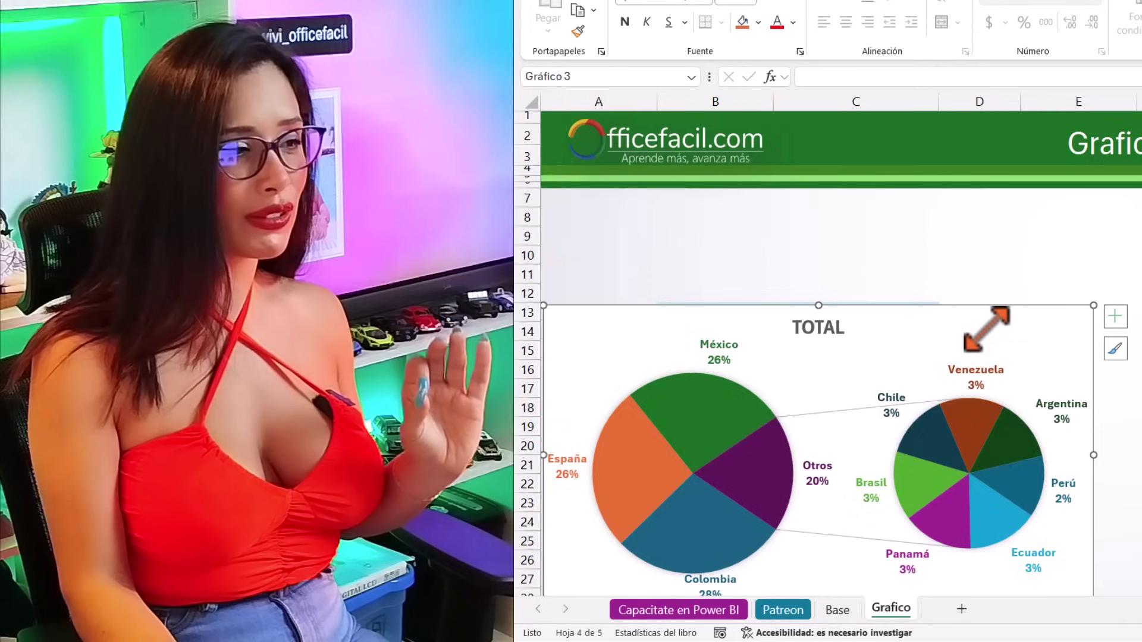
pyautogui.moveTo(987, 330); pyautogui.dragTo(988, 348)
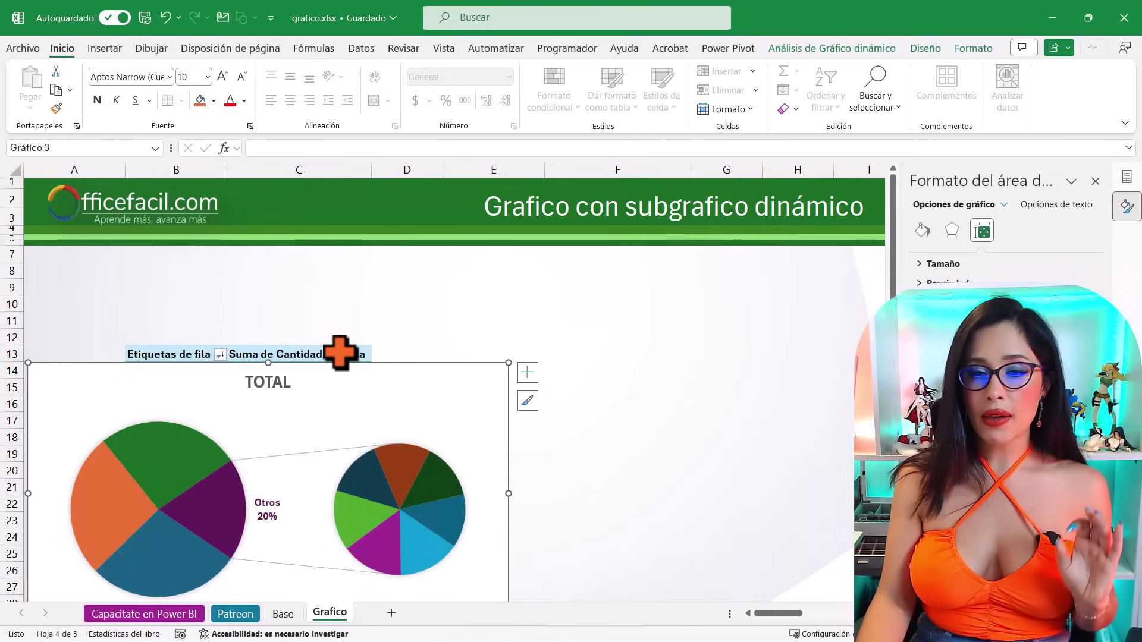
# Add a Fecha timeline to the pivot chart and place it at the sheet's top left, above the chart.
pyautogui.click(337, 353)
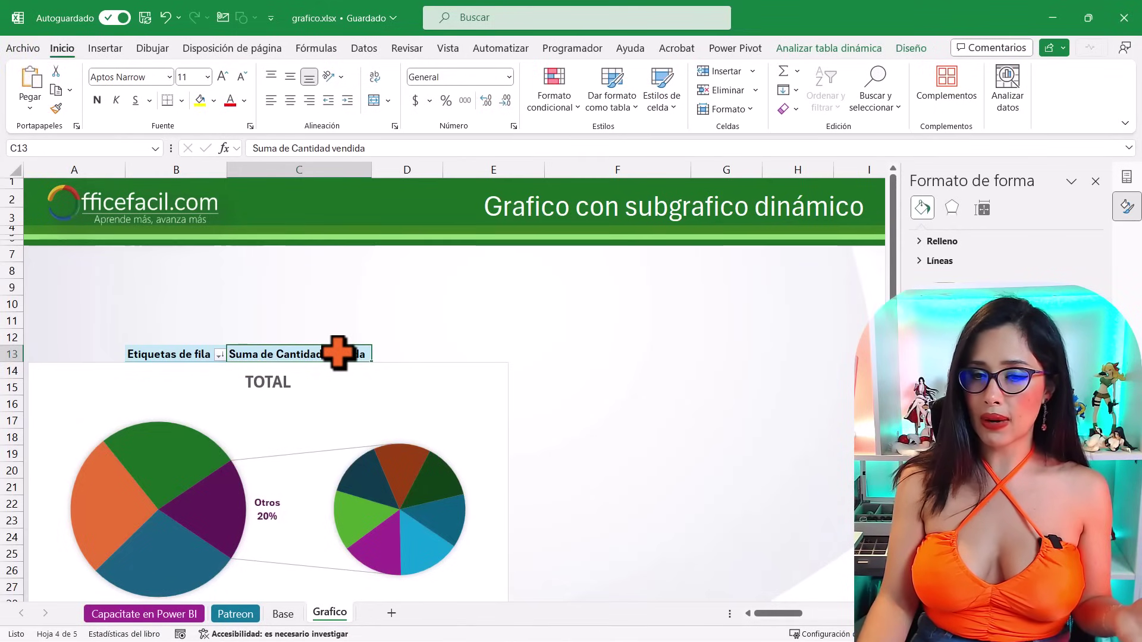
pyautogui.click(338, 406)
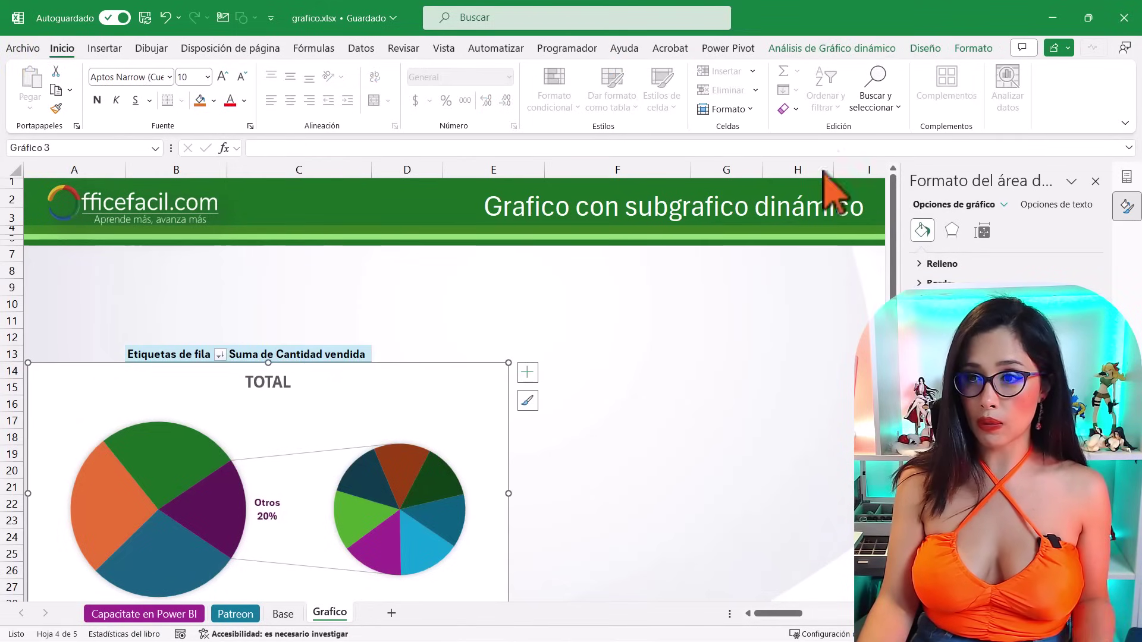
pyautogui.click(847, 53)
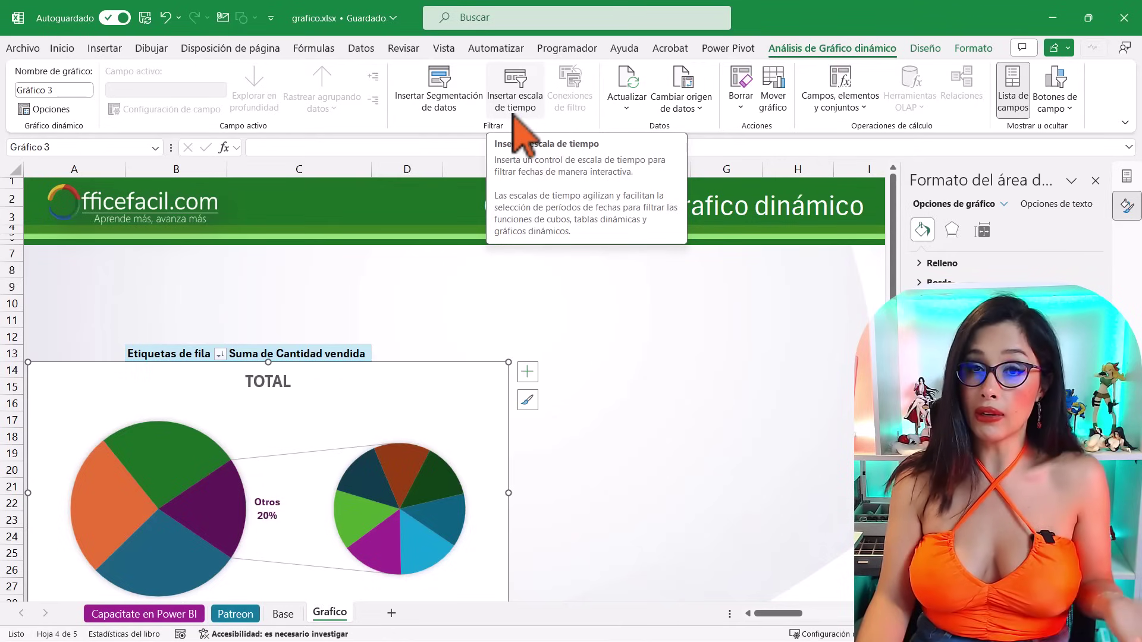
pyautogui.click(515, 107)
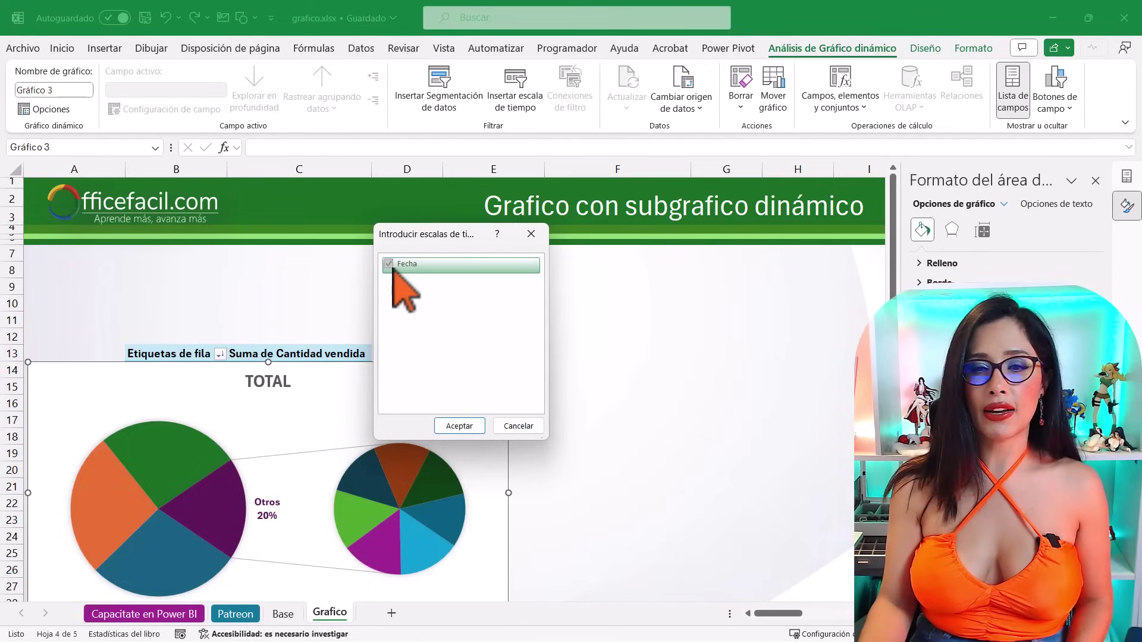
pyautogui.click(452, 427)
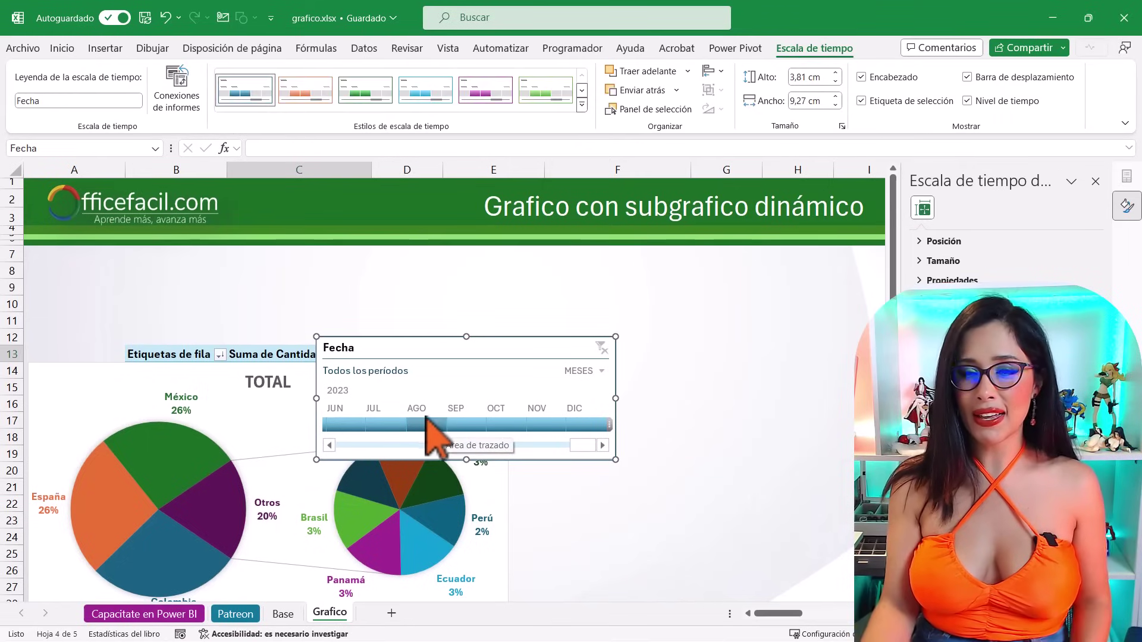
pyautogui.moveTo(408, 350); pyautogui.dragTo(115, 245)
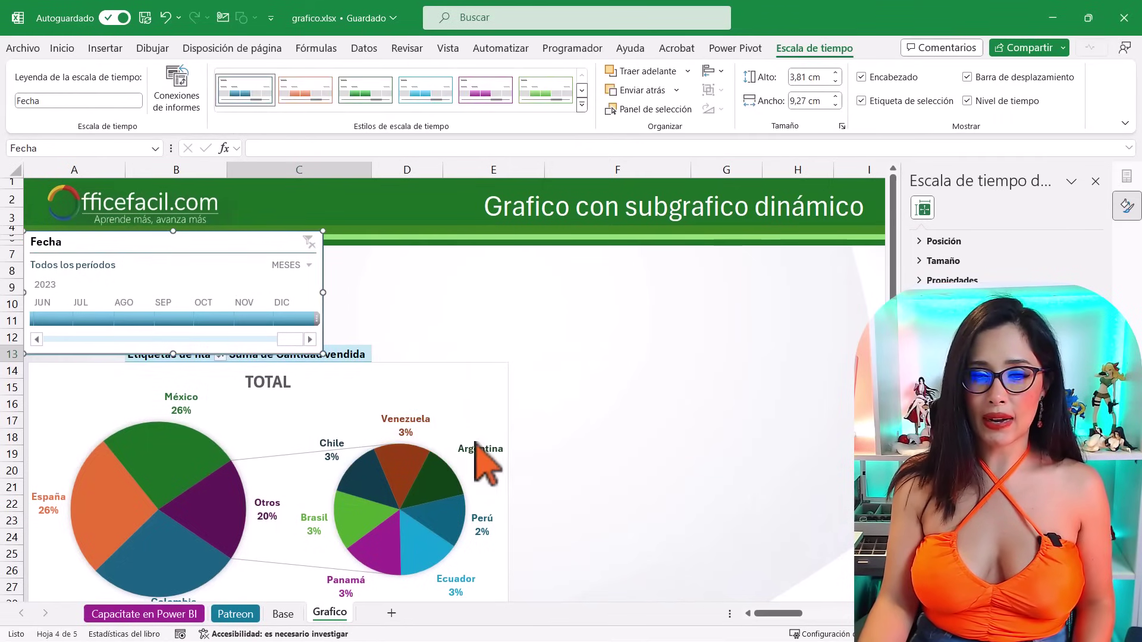
pyautogui.moveTo(502, 384); pyautogui.dragTo(497, 373)
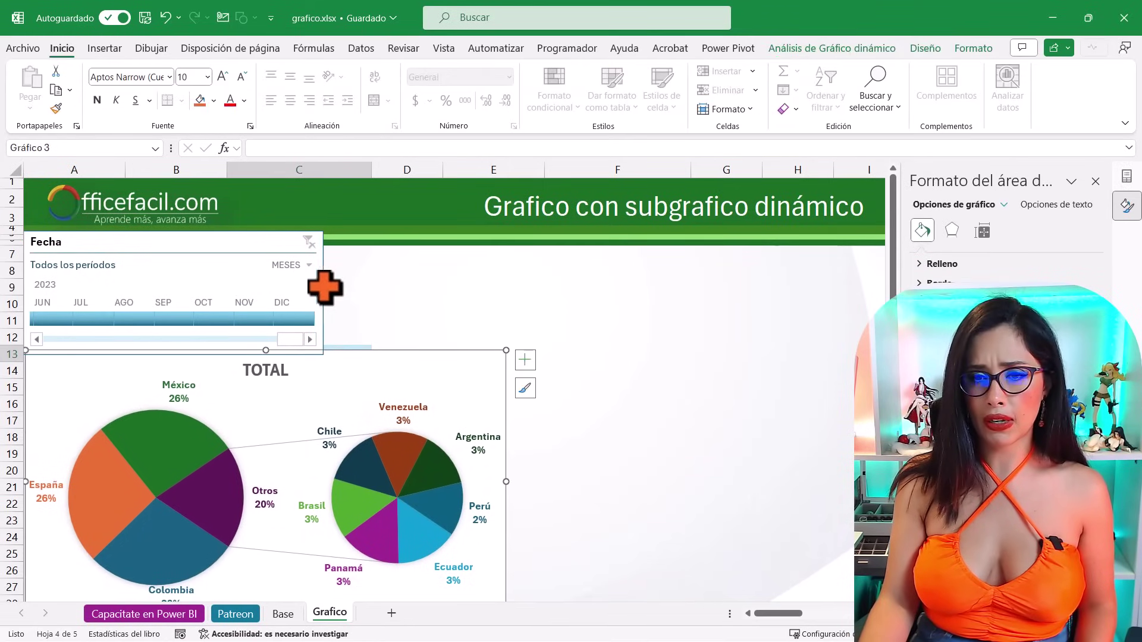
# Widen and heighten the Fecha timeline and give it the purple style.
pyautogui.click(324, 288)
pyautogui.moveTo(323, 354); pyautogui.dragTo(522, 343)
pyautogui.moveTo(273, 231); pyautogui.dragTo(273, 253)
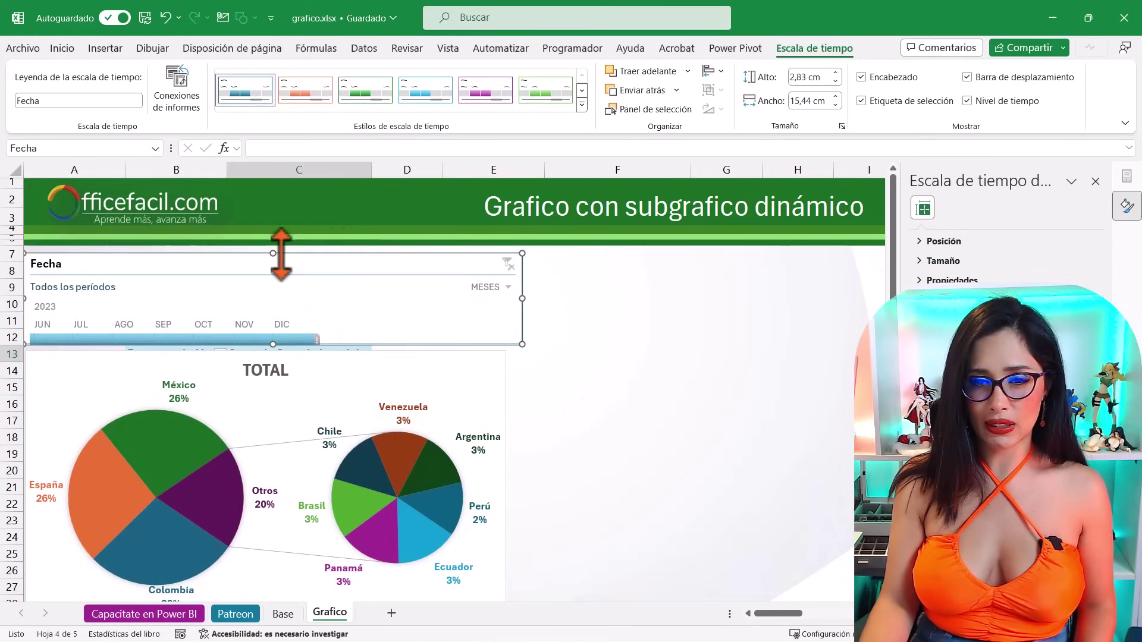
pyautogui.moveTo(273, 343); pyautogui.dragTo(273, 360)
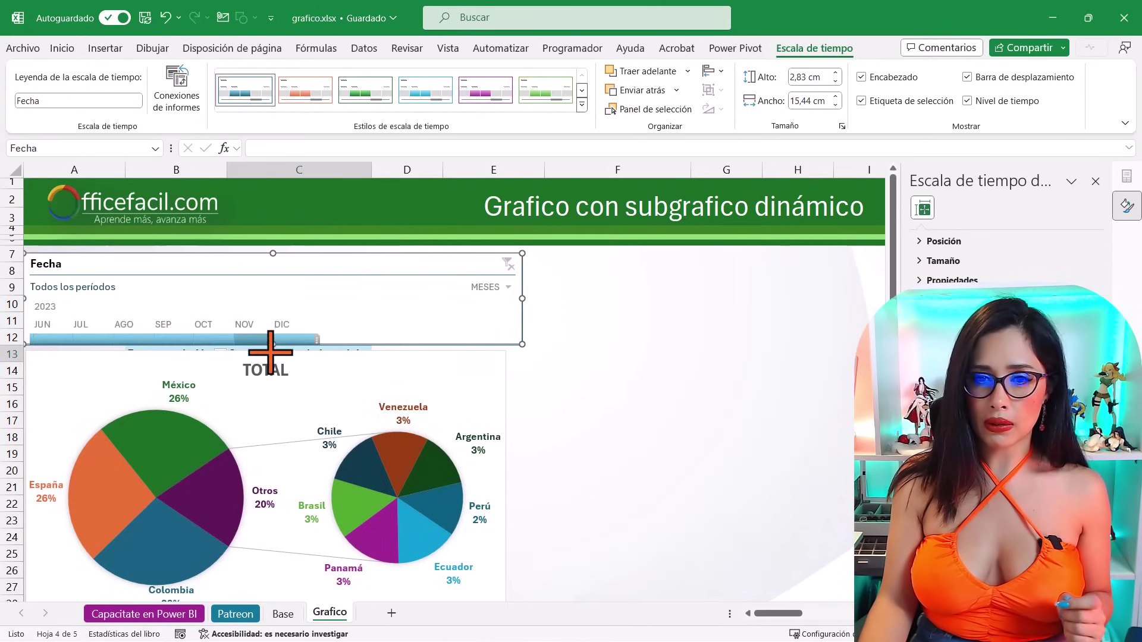
pyautogui.click(485, 91)
# Show the timeline by AÑOS and filter the chart to 2018 only.
pyautogui.click(508, 287)
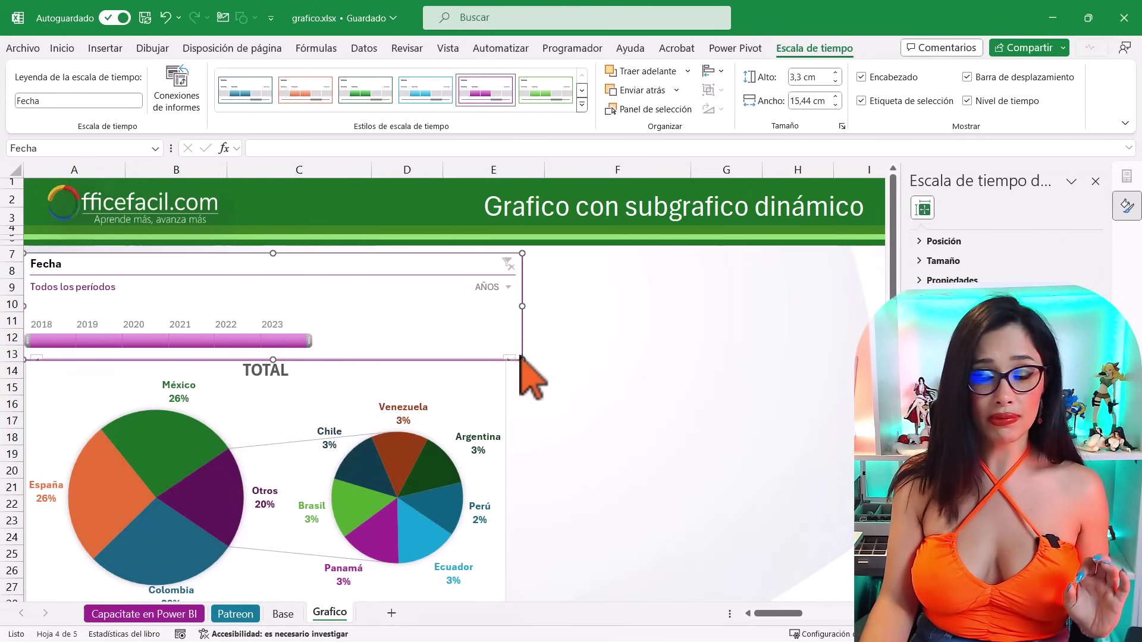
pyautogui.moveTo(522, 359); pyautogui.dragTo(506, 352)
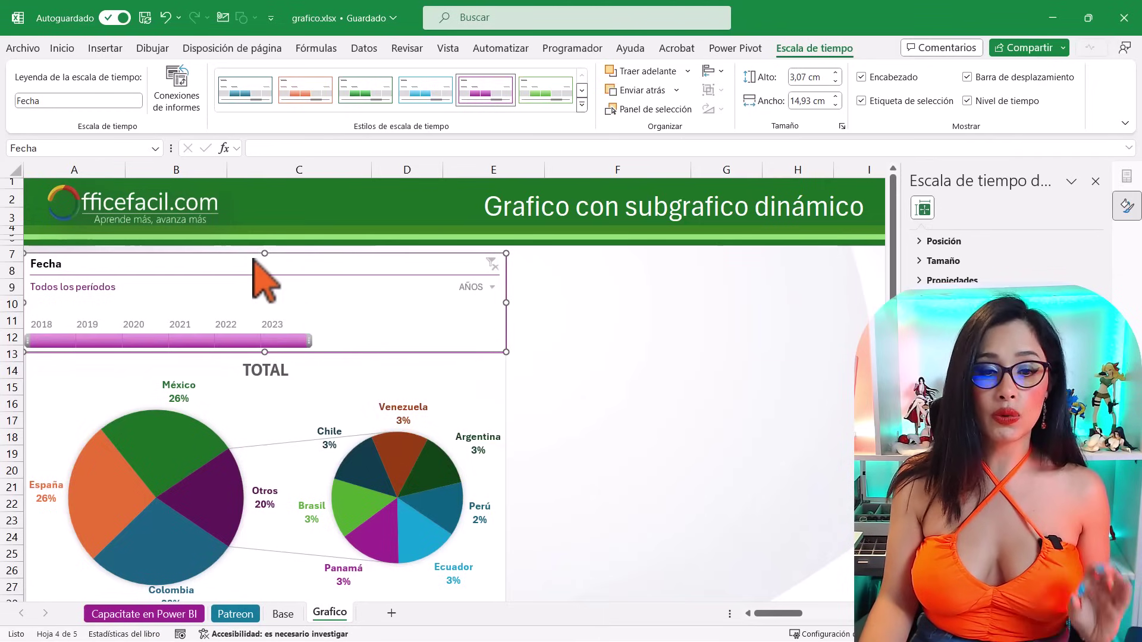
pyautogui.click(54, 342)
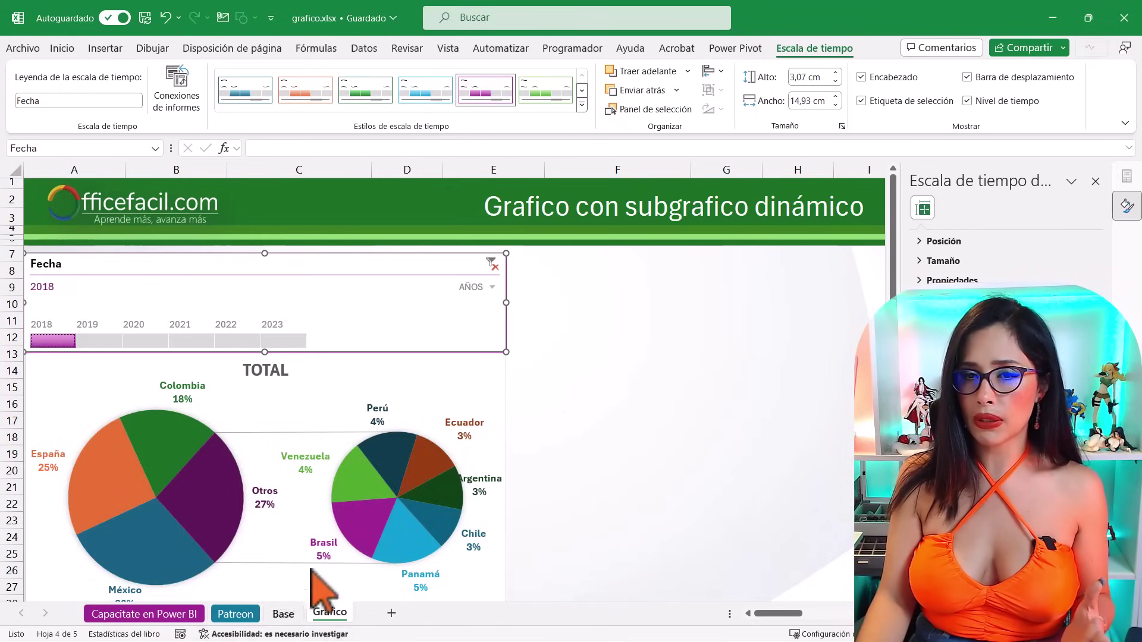
pyautogui.click(369, 365)
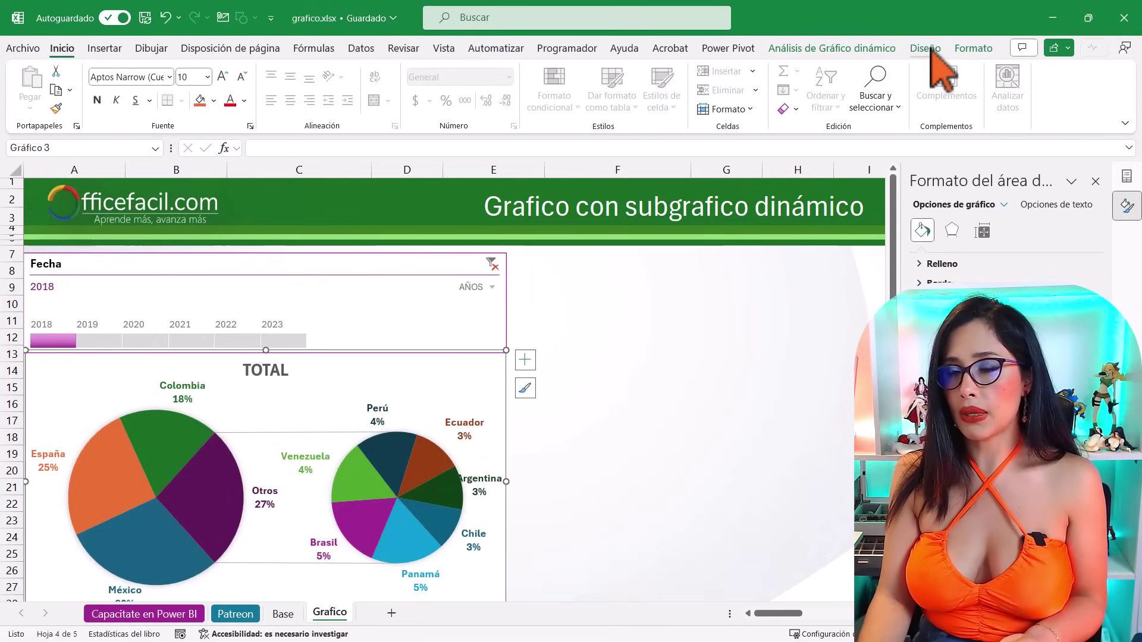
# Change the chart type to Gráfico circular con subgráfico de barras.
pyautogui.click(925, 48)
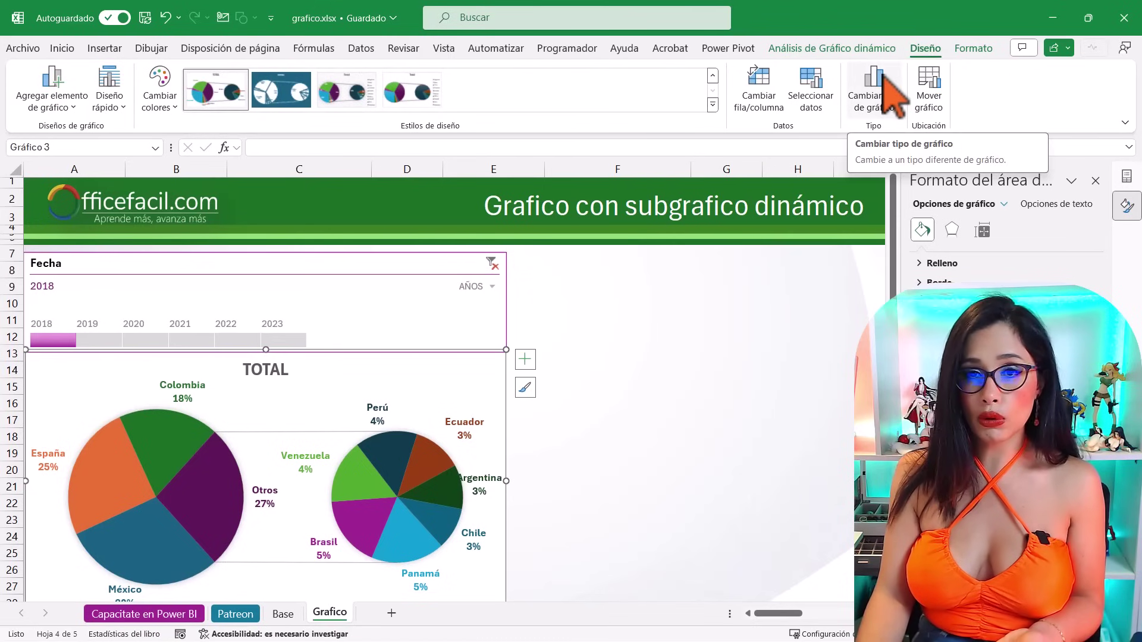
pyautogui.click(873, 89)
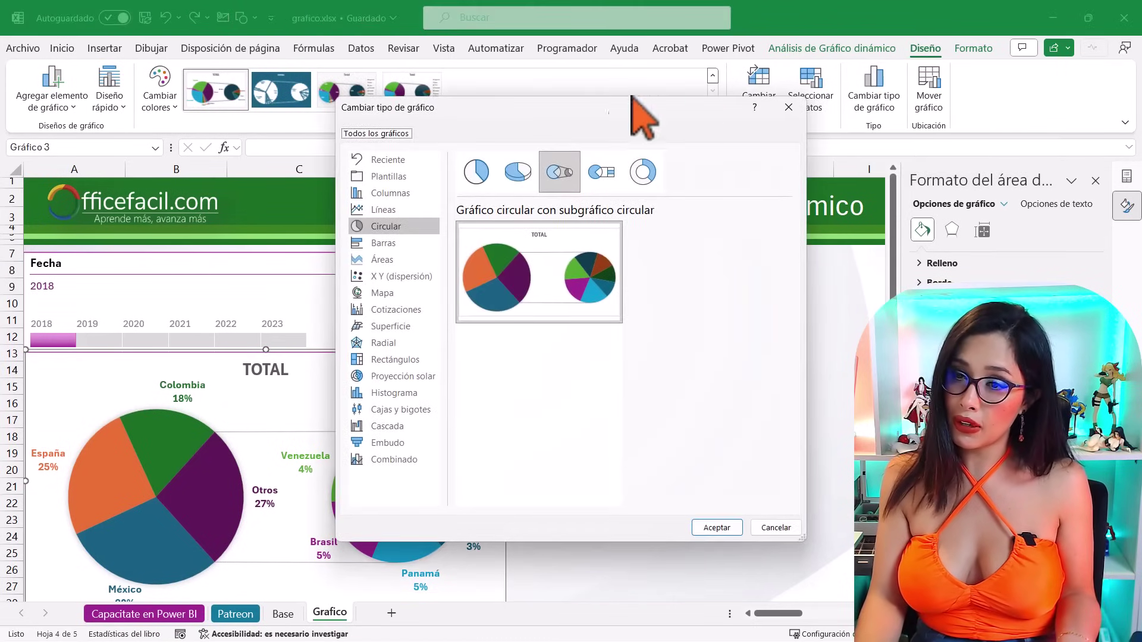
pyautogui.moveTo(596, 117); pyautogui.dragTo(506, 125)
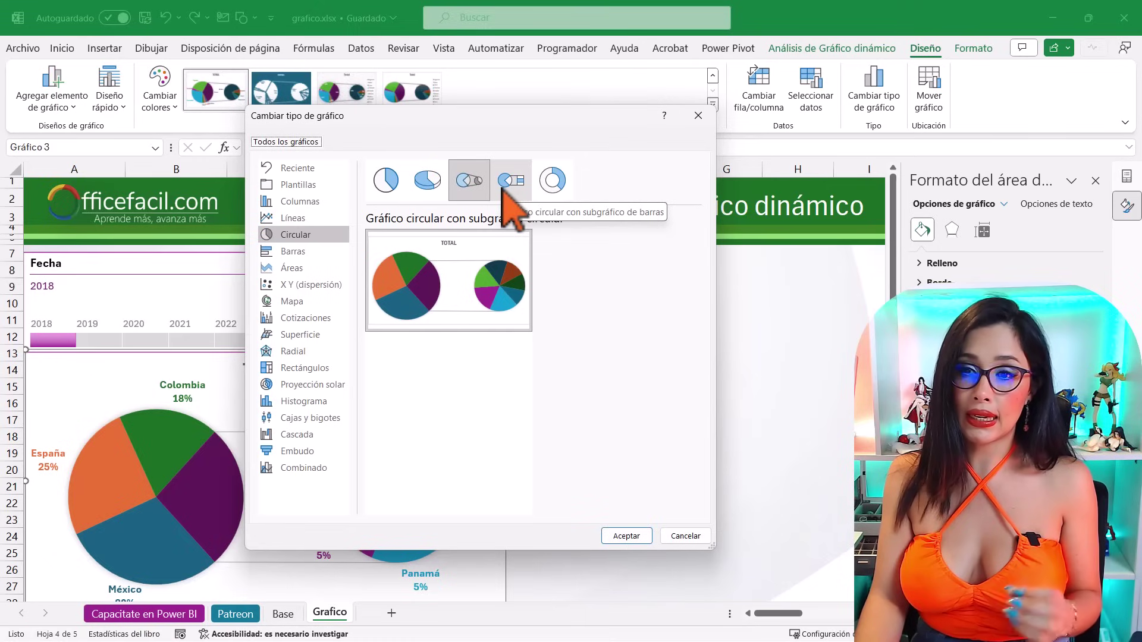
pyautogui.click(503, 184)
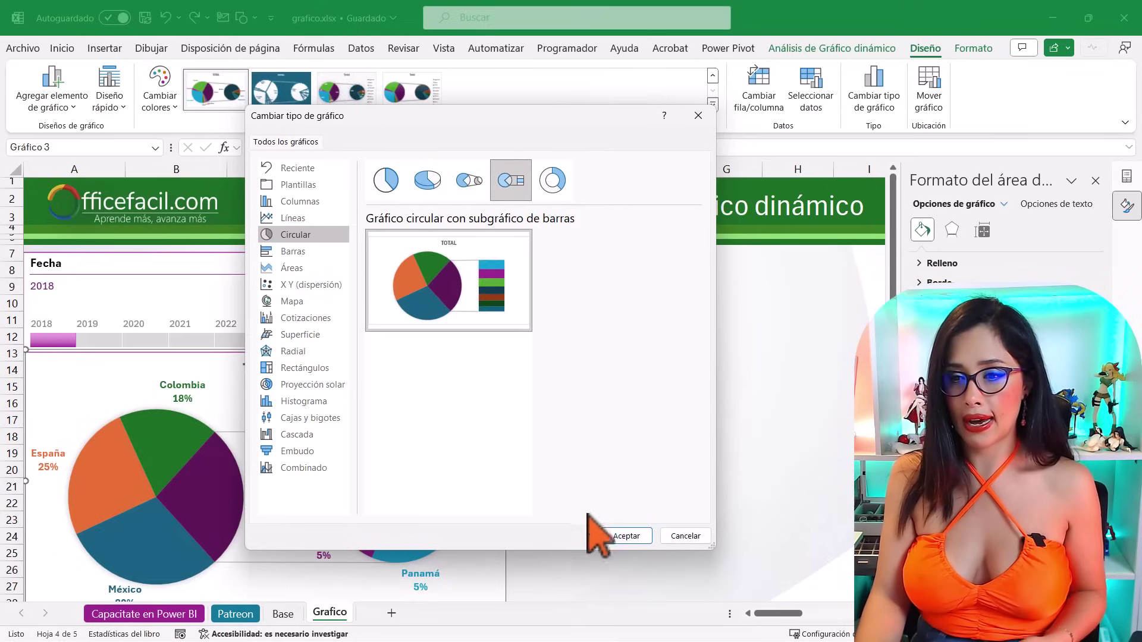
pyautogui.click(619, 536)
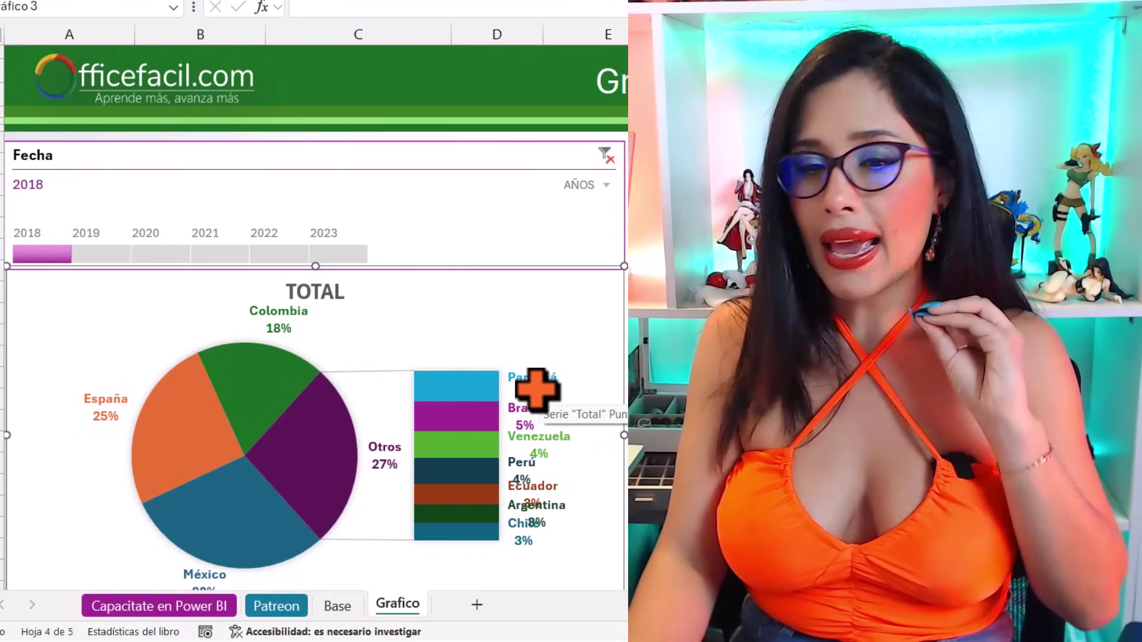
pyautogui.click(538, 390)
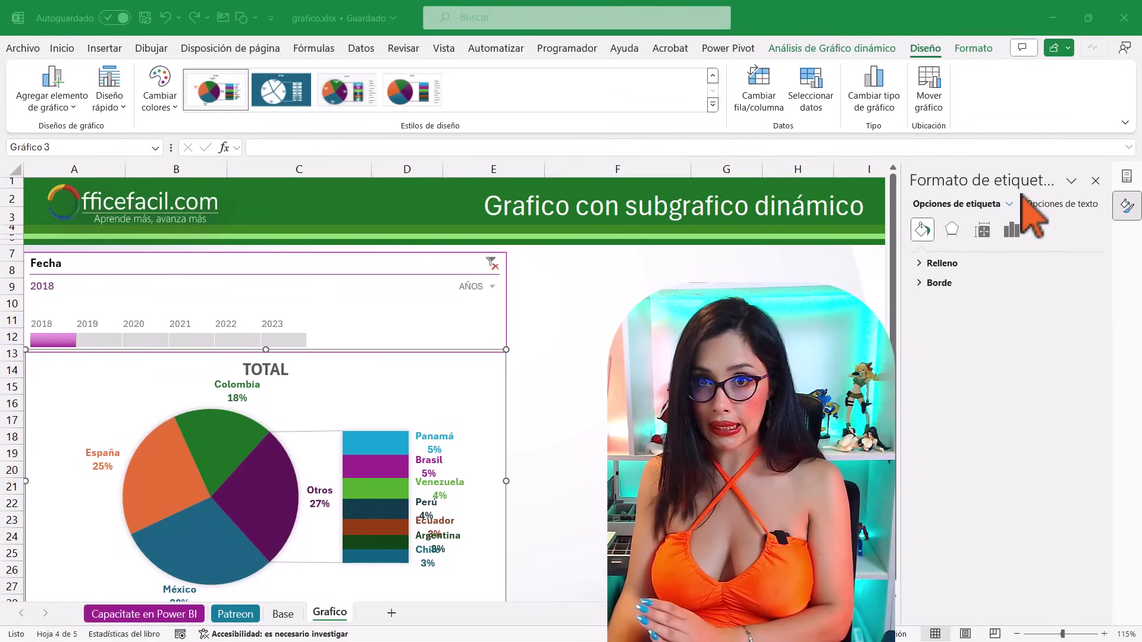
# Set the data label separator to (espacio) so labels read on one line, e.g. 'Colombia 18%'.
pyautogui.click(435, 450)
pyautogui.rightClick(435, 450)
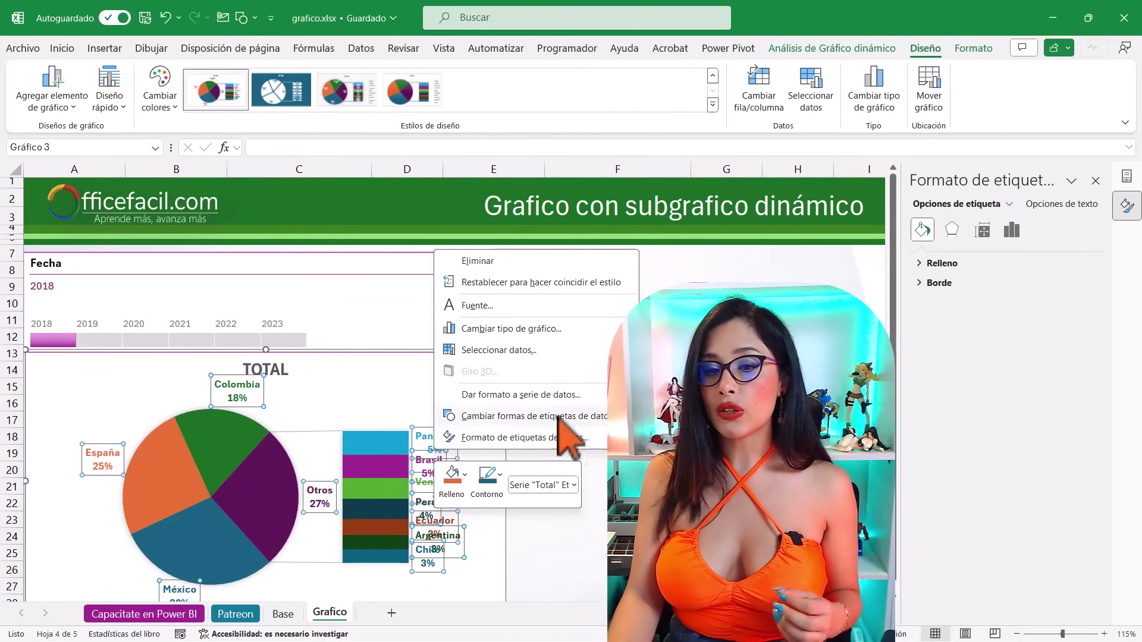
pyautogui.press('Escape')
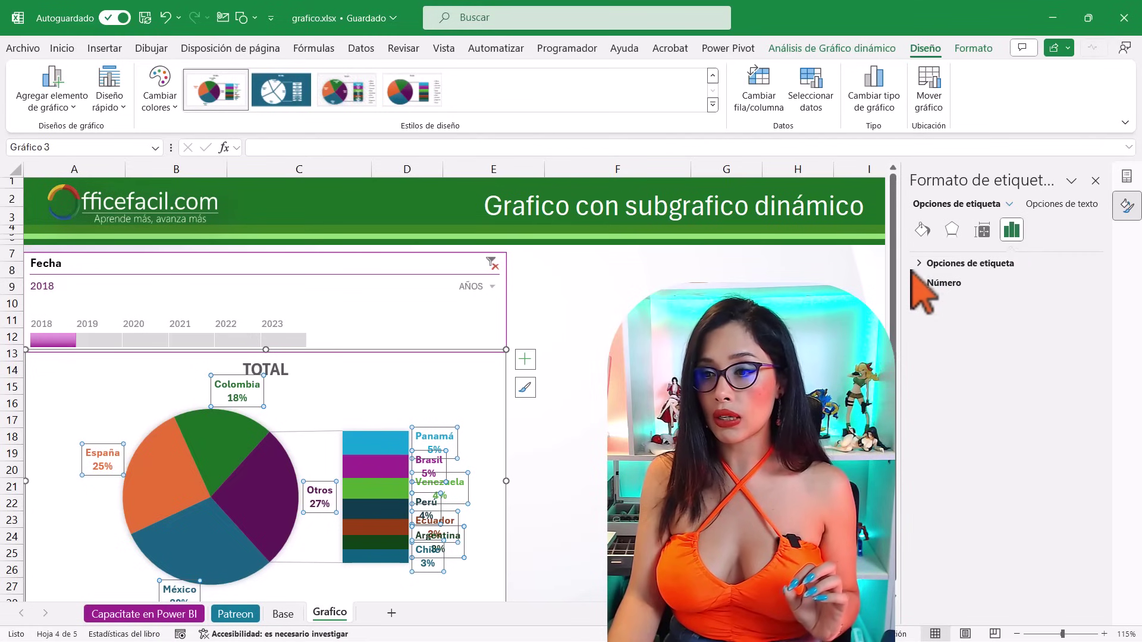
pyautogui.click(921, 264)
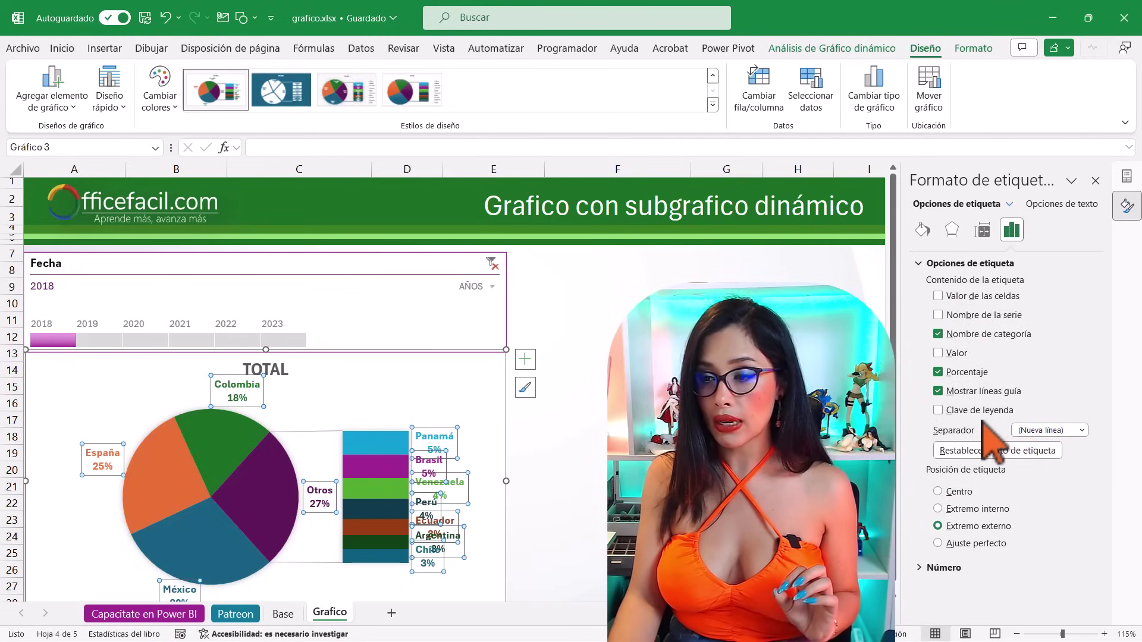
pyautogui.click(1081, 430)
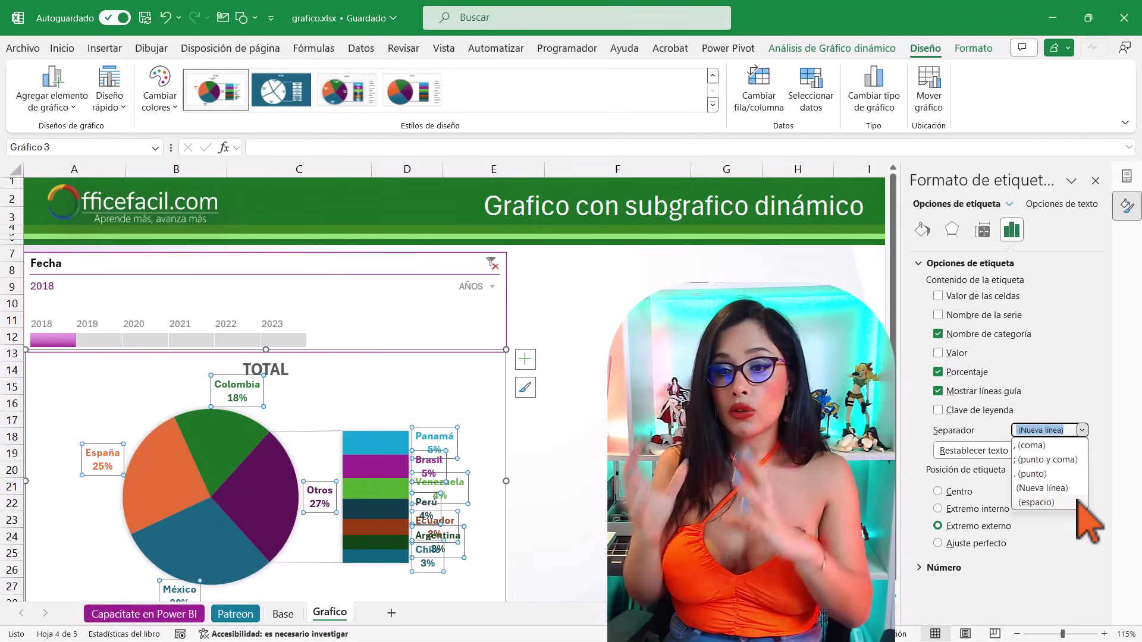
pyautogui.click(1078, 501)
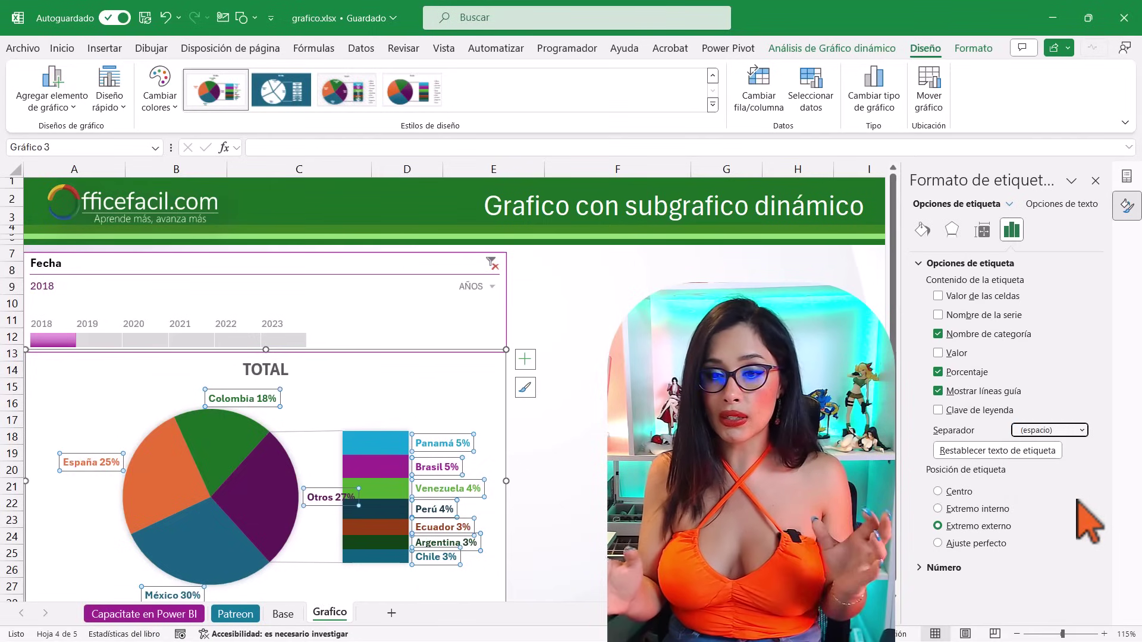